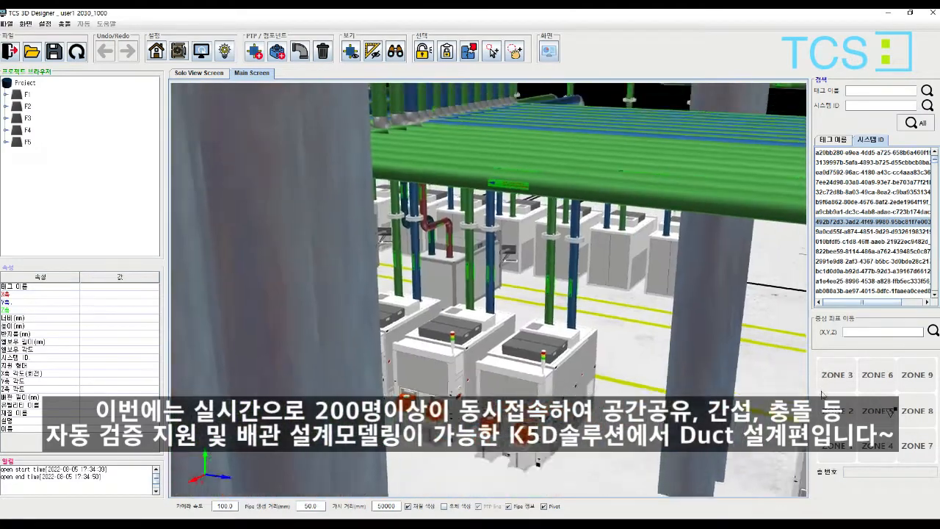
middle_drag(889, 414, 893, 421)
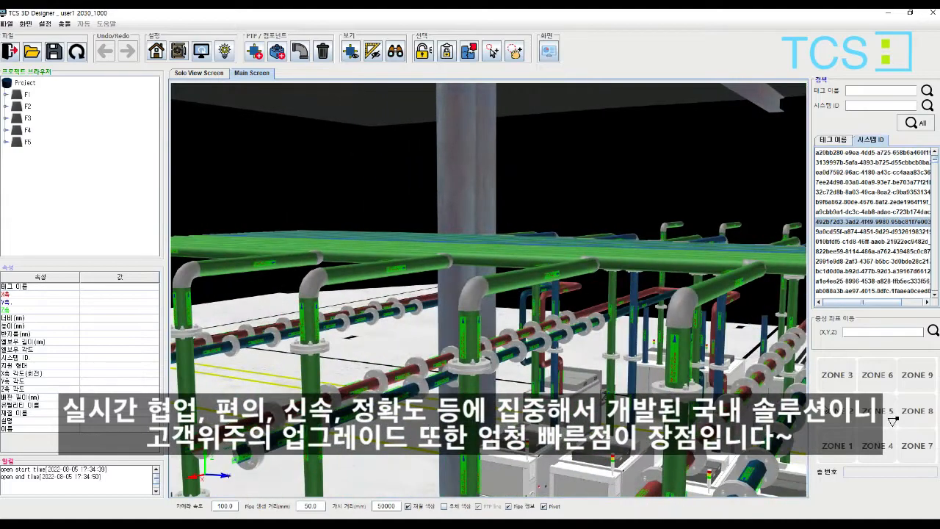
middle_drag(654, 352, 684, 363)
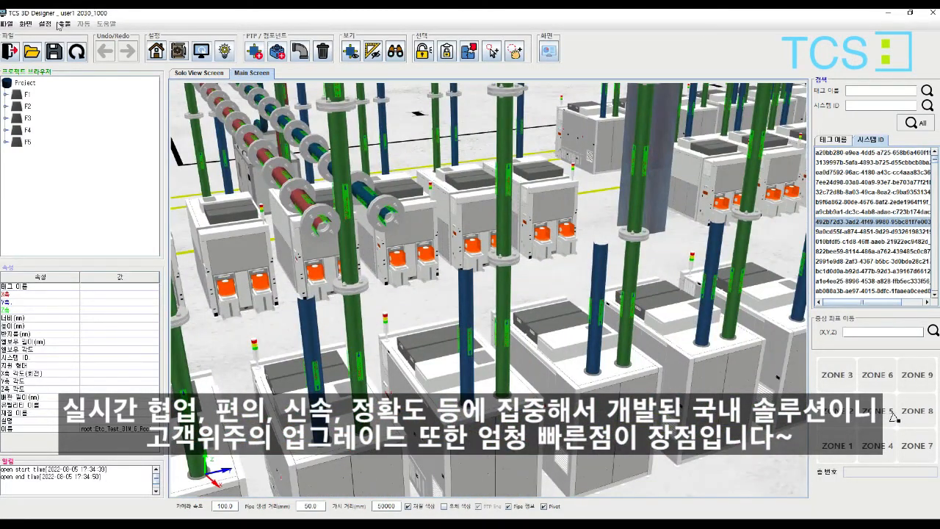
click(28, 25)
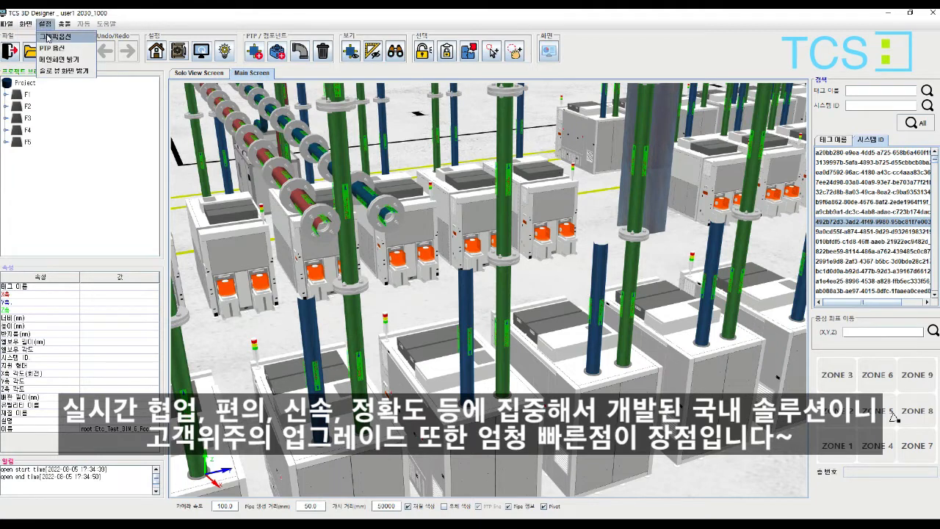
click(44, 47)
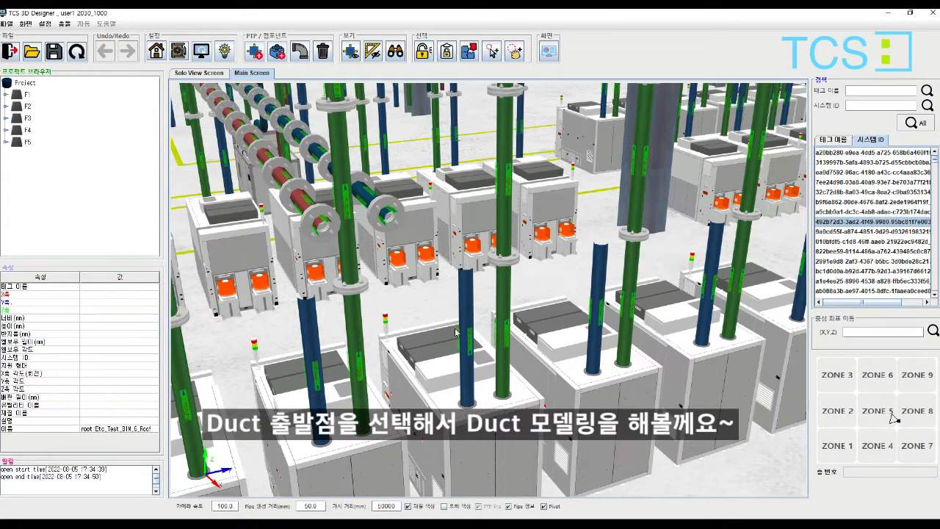
Step: Configure the PTP settings for a 덕트 shape in CPVC with the checkbox option enabled, elbow length 1000 mm, width 500 mm and height 500 mm
click(895, 416)
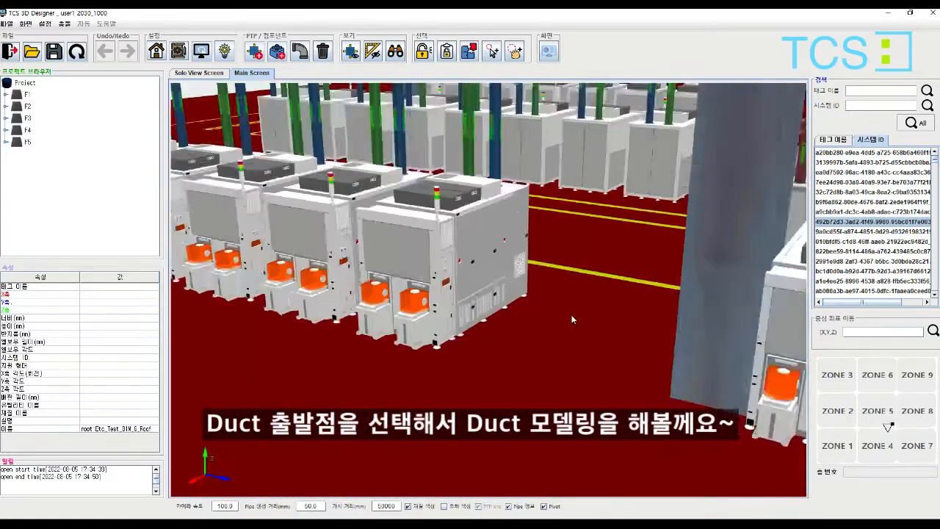
right_click(419, 288)
right_click(409, 286)
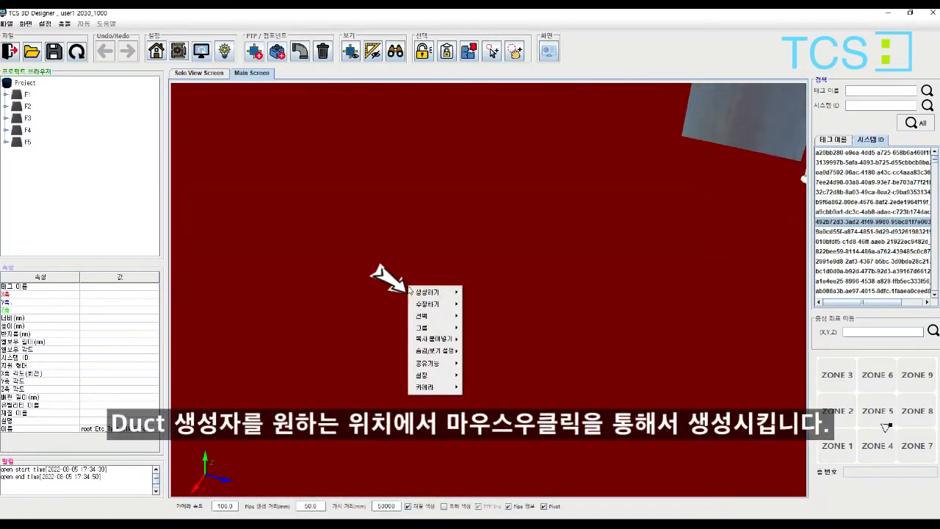
mouse_move(430, 293)
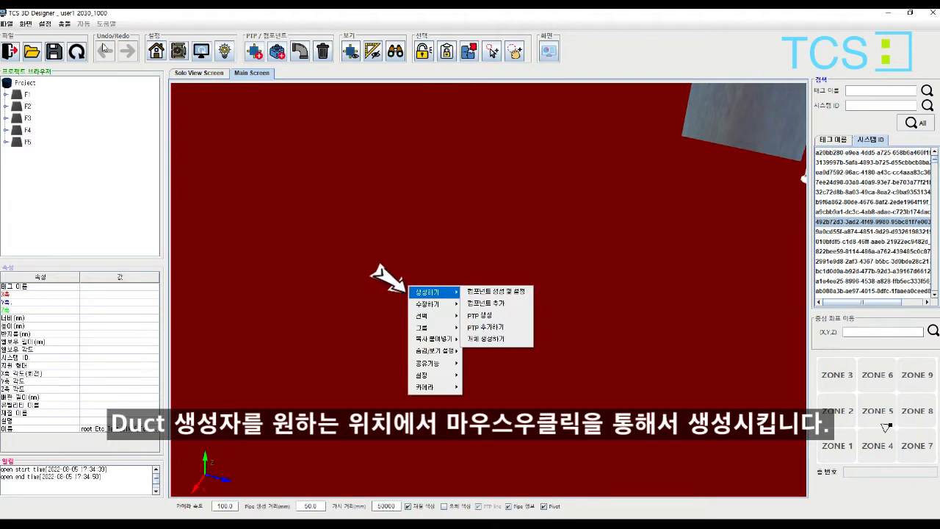
click(46, 24)
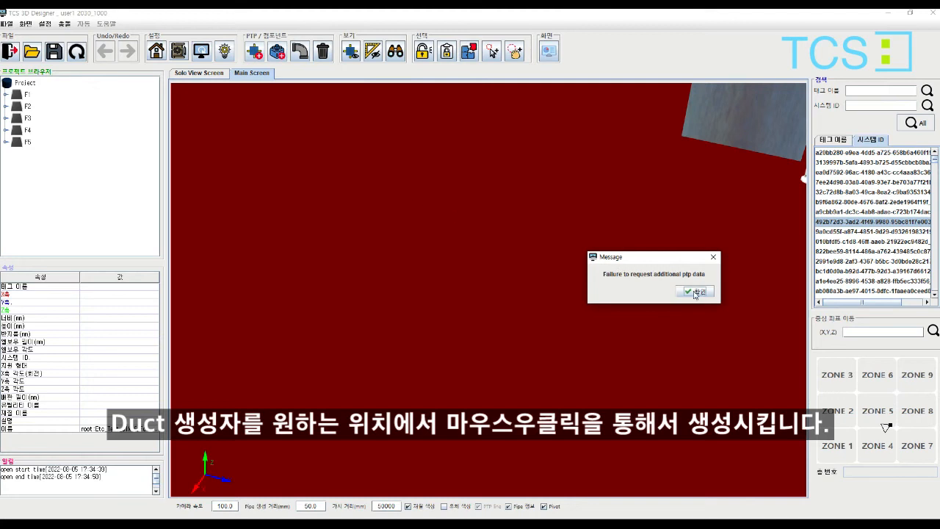
click(696, 293)
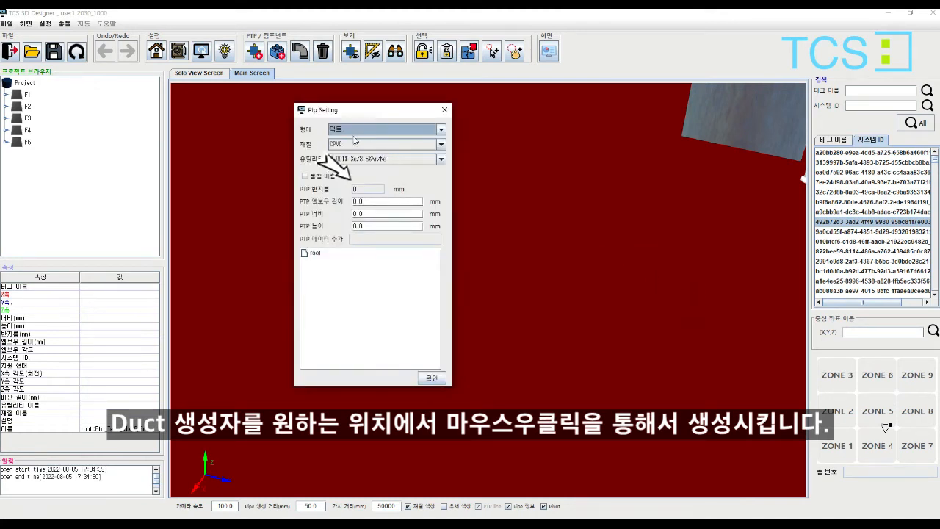
click(310, 178)
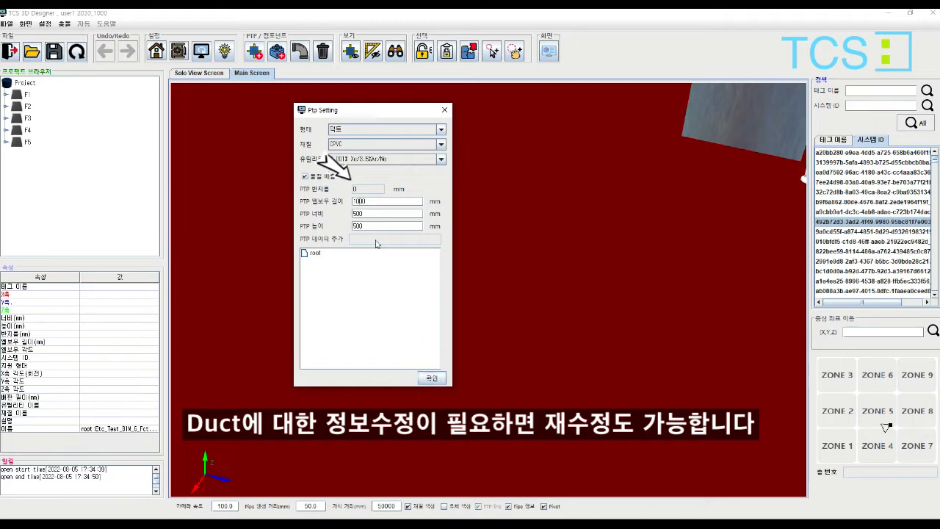
click(432, 379)
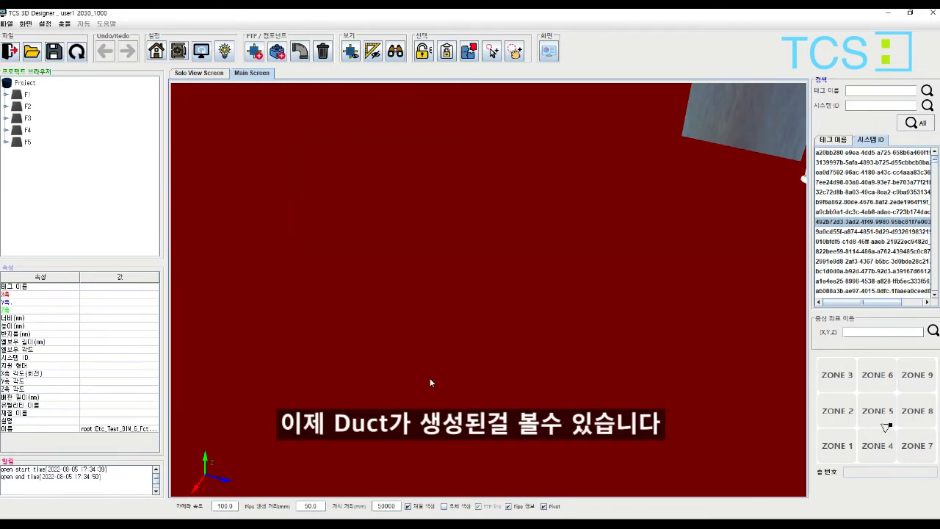
Step: Create a duct PTP on the open floor in front of the equipment and select it
right_click(416, 312)
mouse_move(442, 323)
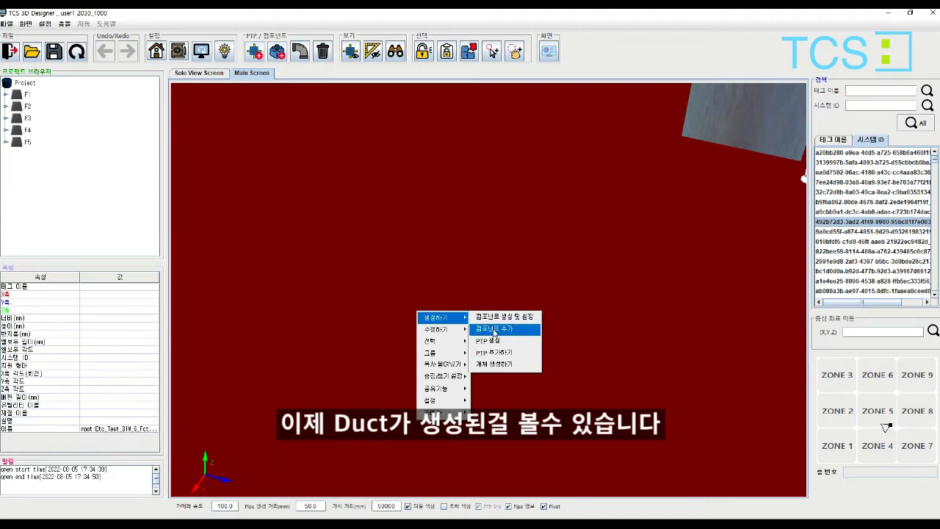
click(491, 342)
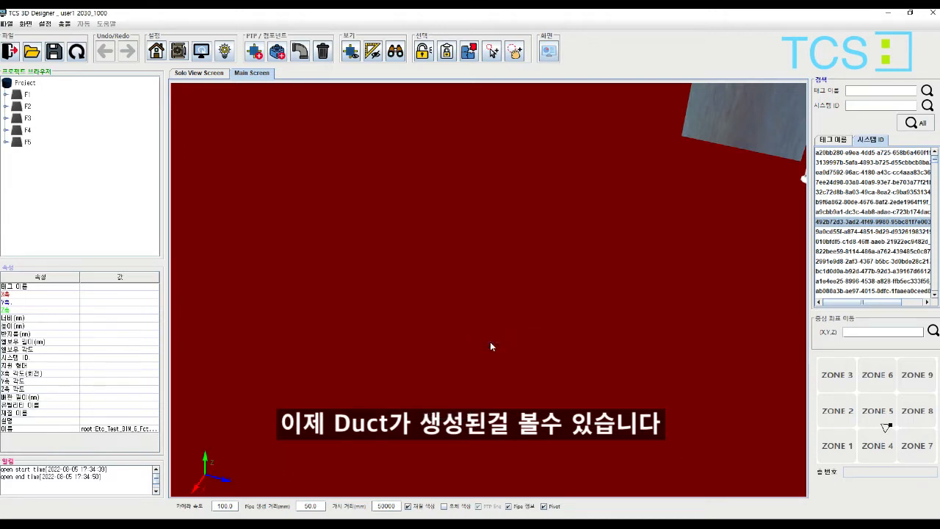
right_click(399, 277)
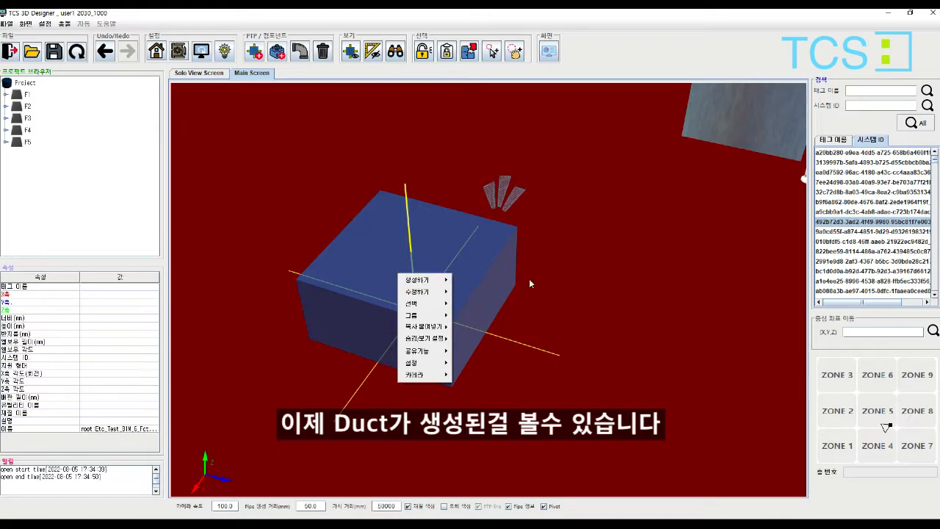
click(571, 314)
drag(571, 314, 530, 360)
scroll(572, 374, down, 5)
scroll(518, 368, up, 5)
click(548, 367)
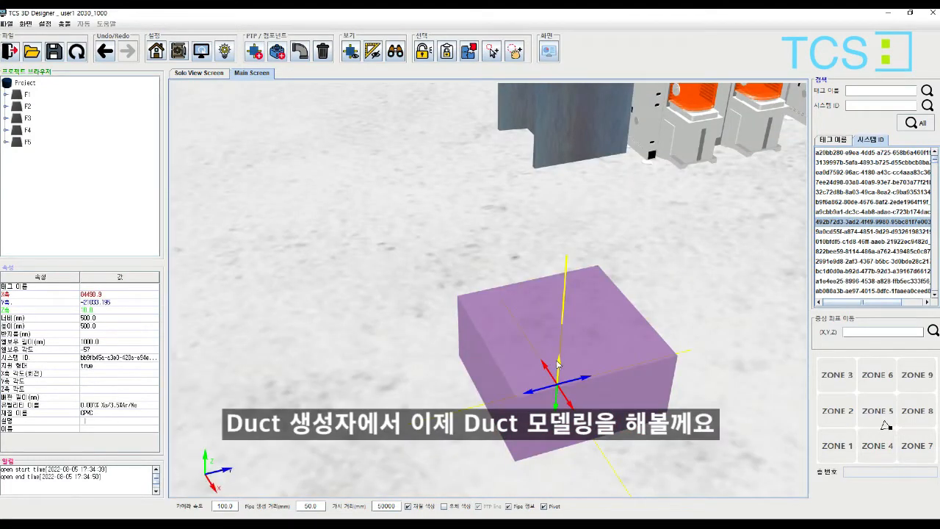
Step: Unlock the floor duct PTP with PTP display turned on, and generate a vertical duct segment upward from it
click(351, 51)
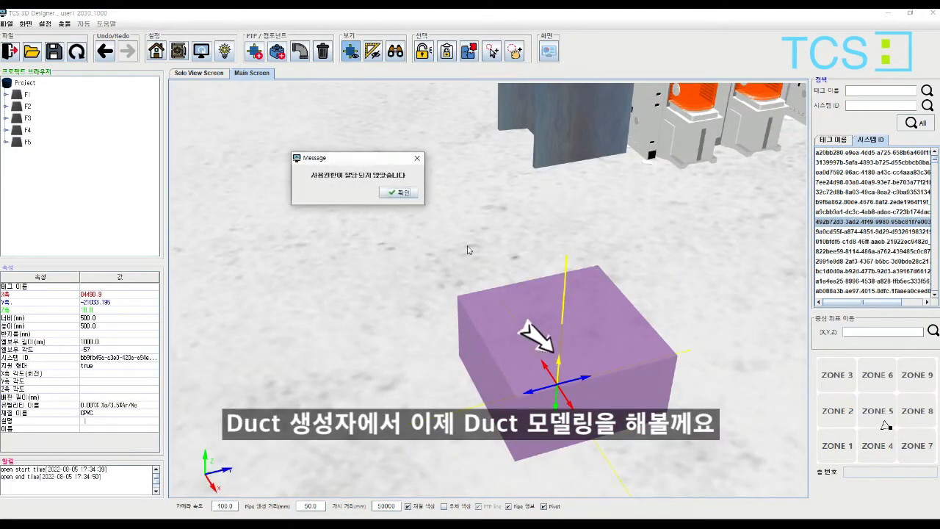
click(405, 193)
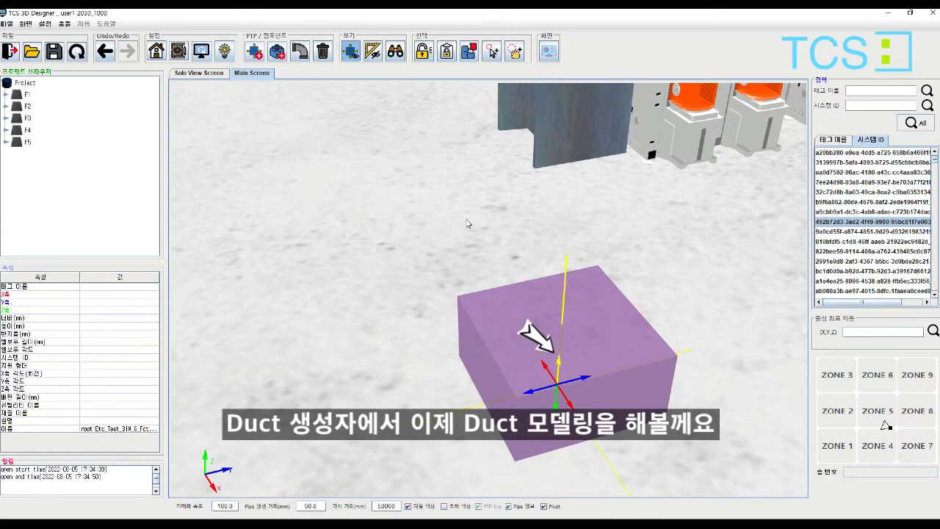
click(422, 58)
click(559, 347)
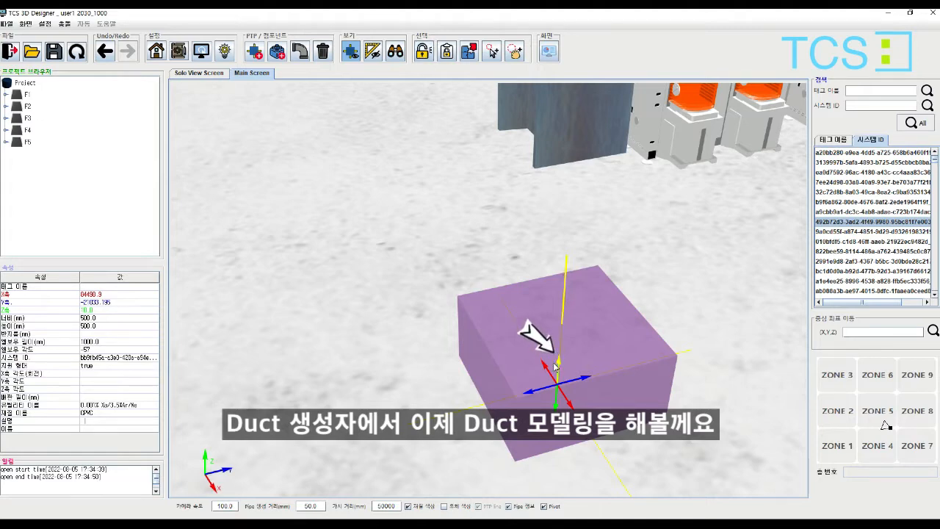
click(556, 367)
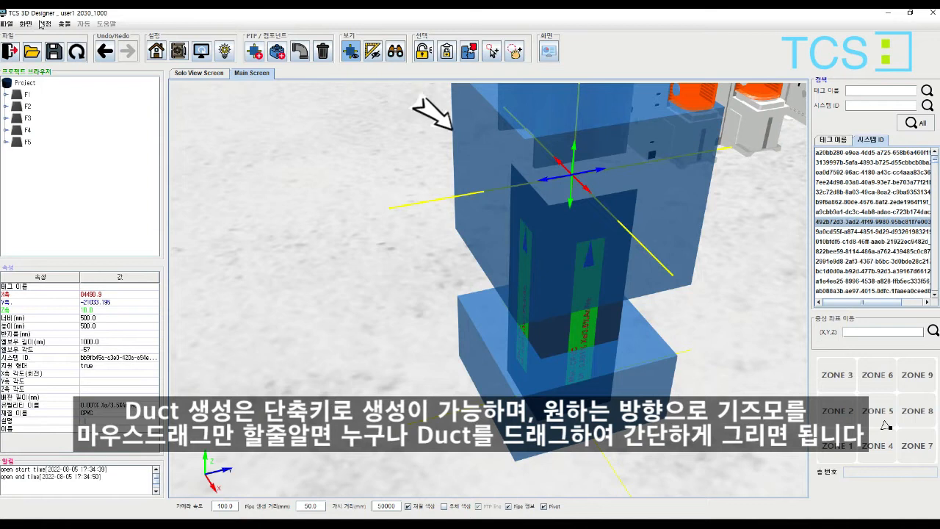
Step: Apply a view distance and view height of 50000 mm in the graphic options
click(44, 25)
mouse_move(28, 27)
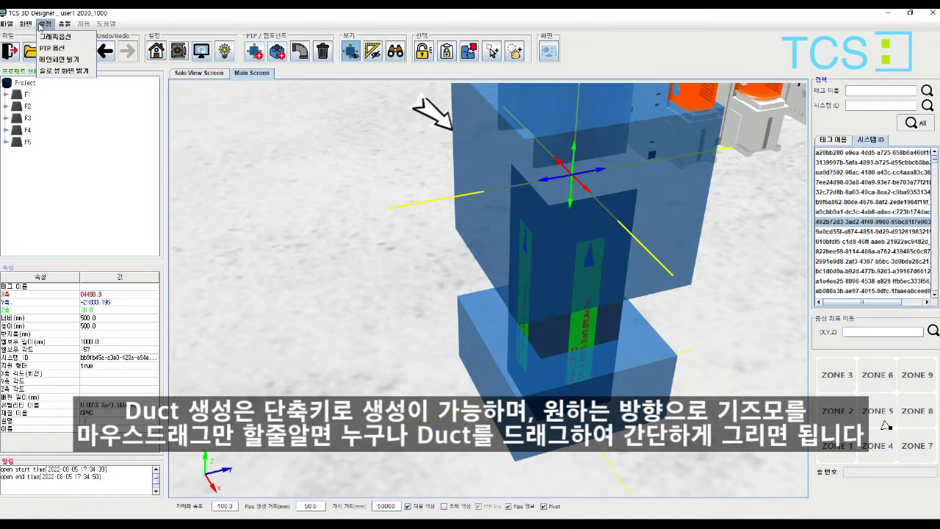
click(55, 36)
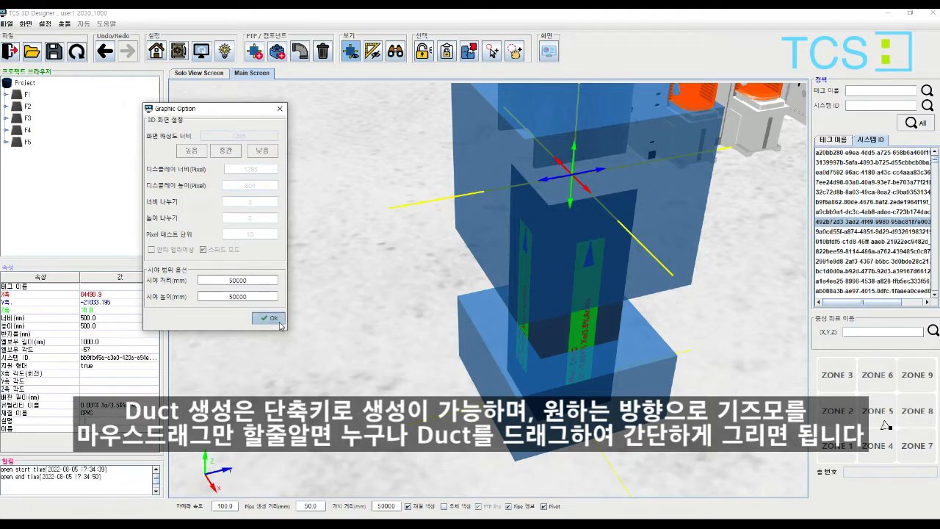
Step: Raise the PTP at the top of the vertical duct to Z about 2876 mm and regenerate the duct up to it
middle_drag(380, 316, 414, 305)
click(415, 311)
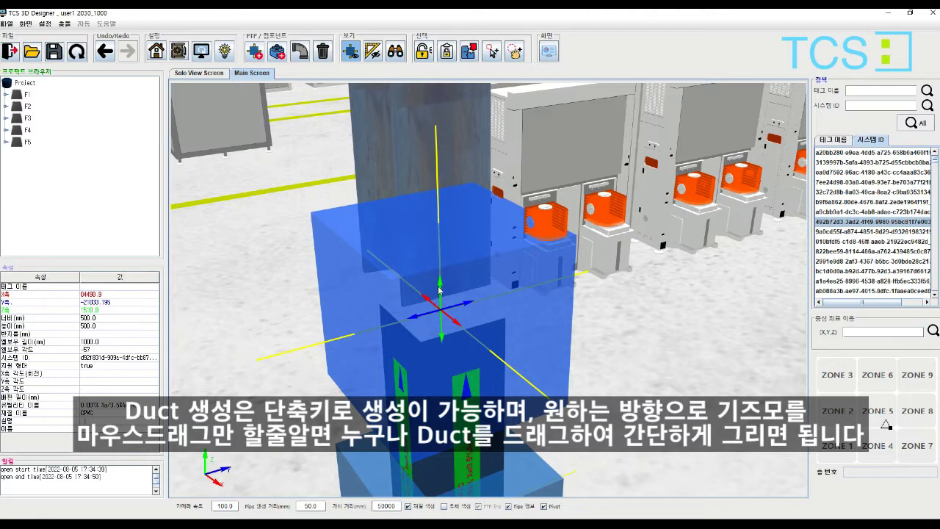
drag(440, 290, 442, 139)
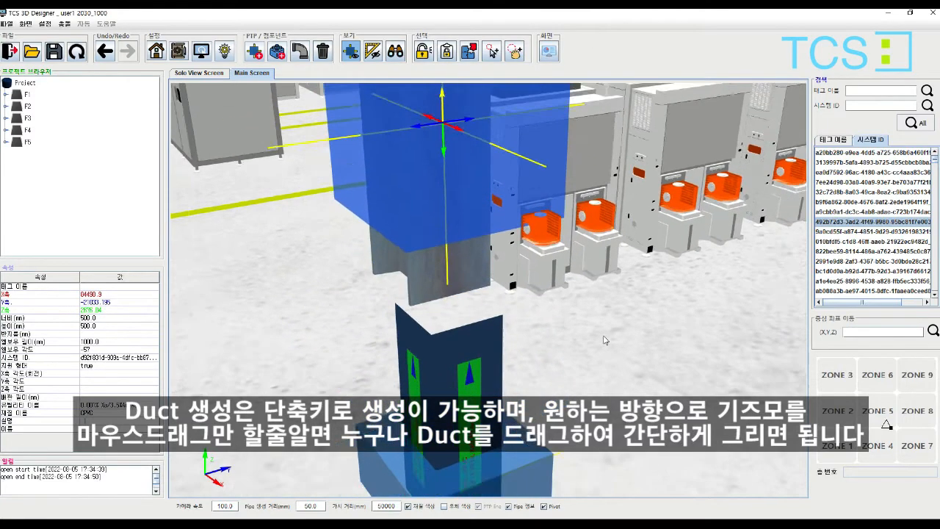
key(c)
scroll(604, 340, down, 5)
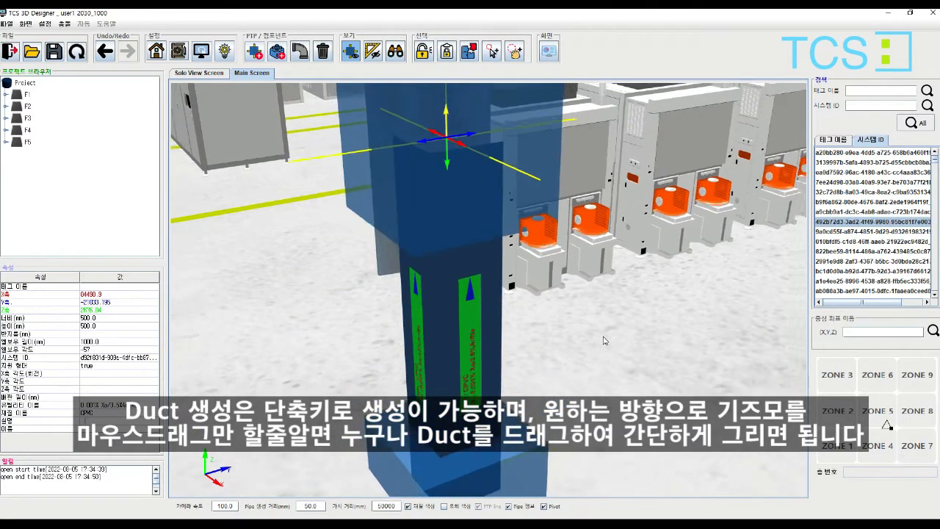
Step: Turn the duct horizontally along negative Y at the riser's top and extend the run to Y about -24655 mm
drag(449, 204, 449, 208)
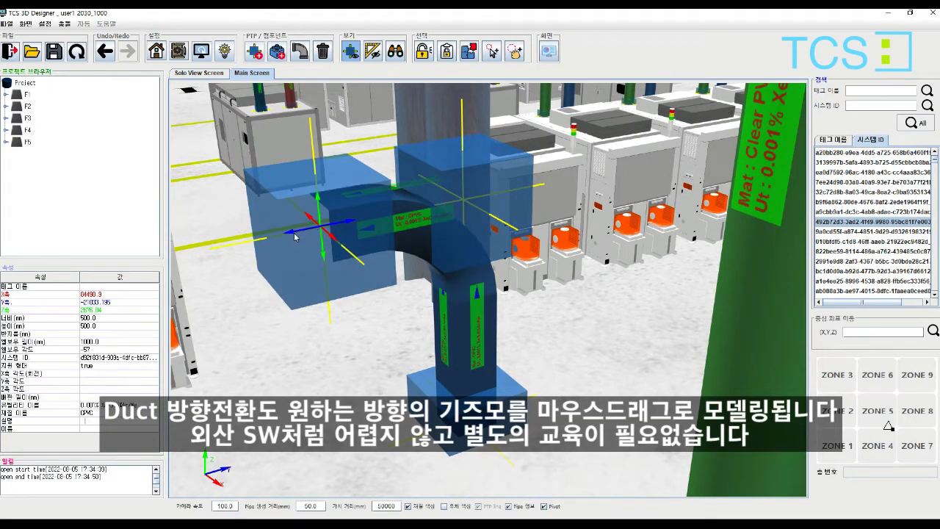
drag(295, 236, 201, 267)
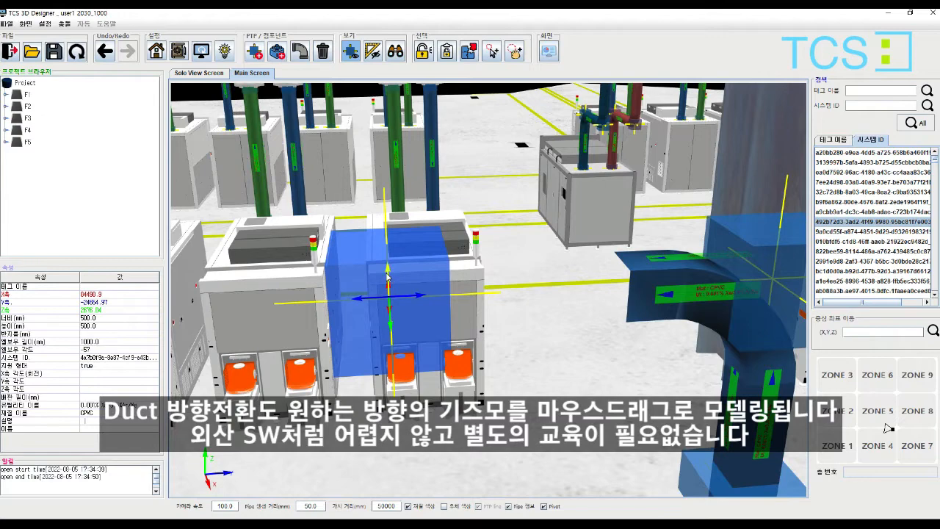
Step: Route the duct upward from the horizontal run's end to Z about 5900 mm, and bend it back along positive Y to about -21648 mm
drag(387, 277, 388, 277)
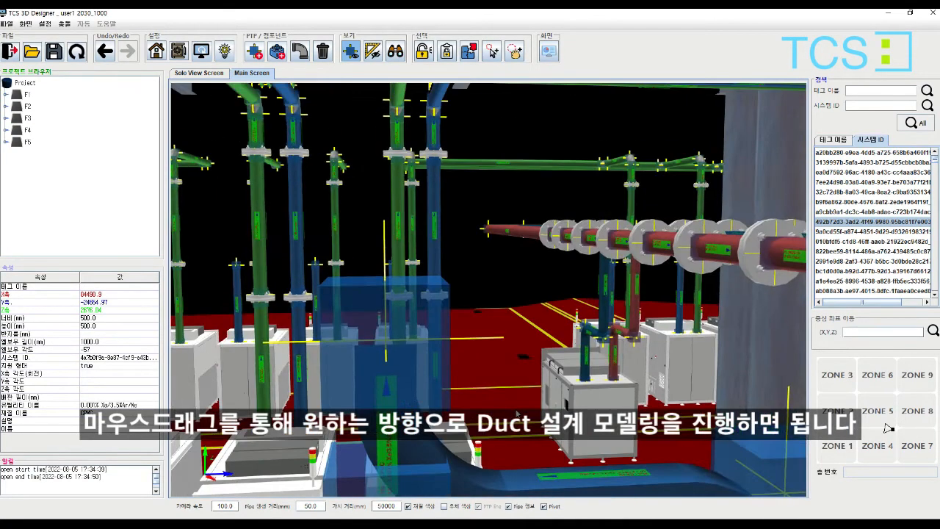
click(411, 358)
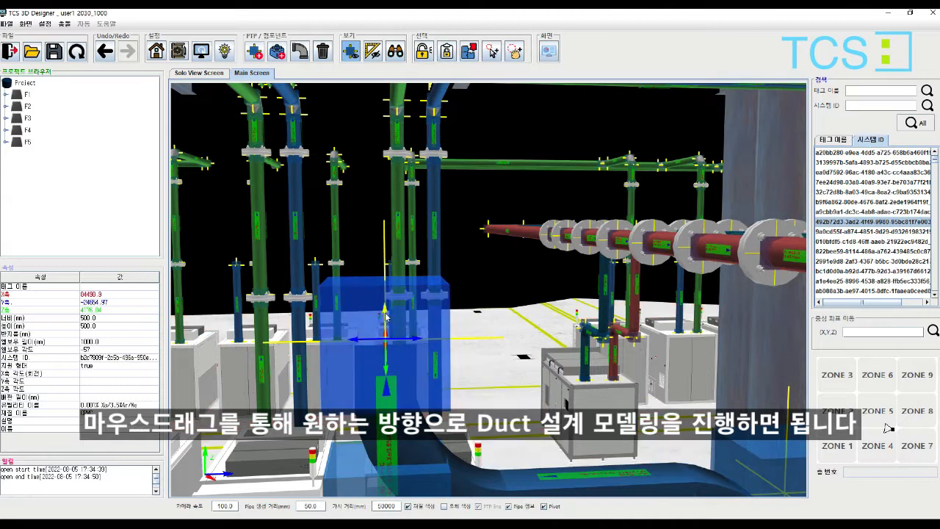
drag(386, 316, 753, 138)
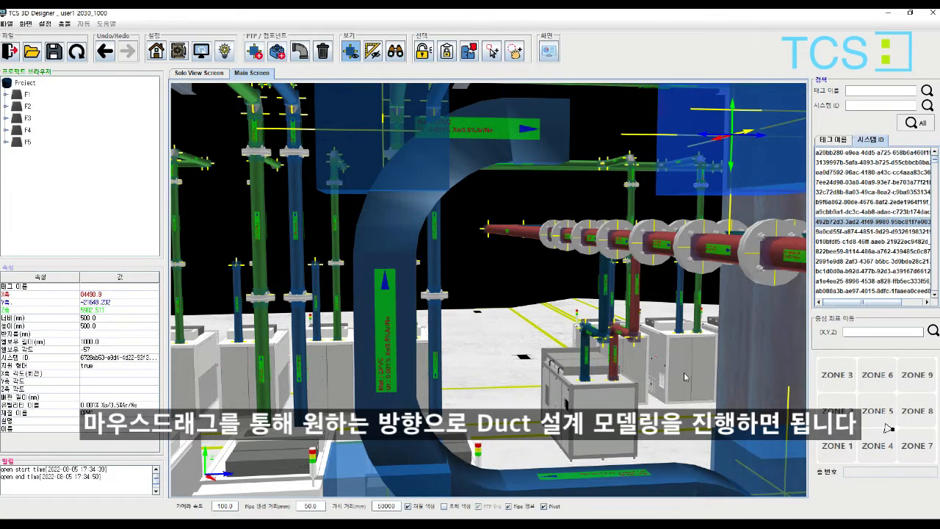
Step: Select the PTP at the end of the upper horizontal run and generate another straight duct segment from it along positive Y
middle_drag(680, 434, 694, 346)
scroll(682, 357, down, 4)
scroll(755, 288, down, 3)
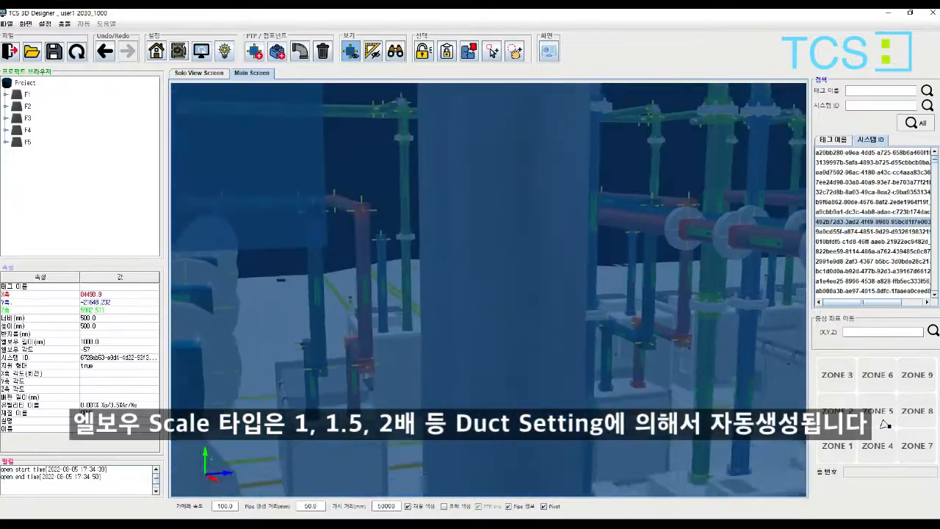
scroll(694, 345, down, 4)
middle_drag(588, 308, 330, 283)
scroll(507, 290, down, 3)
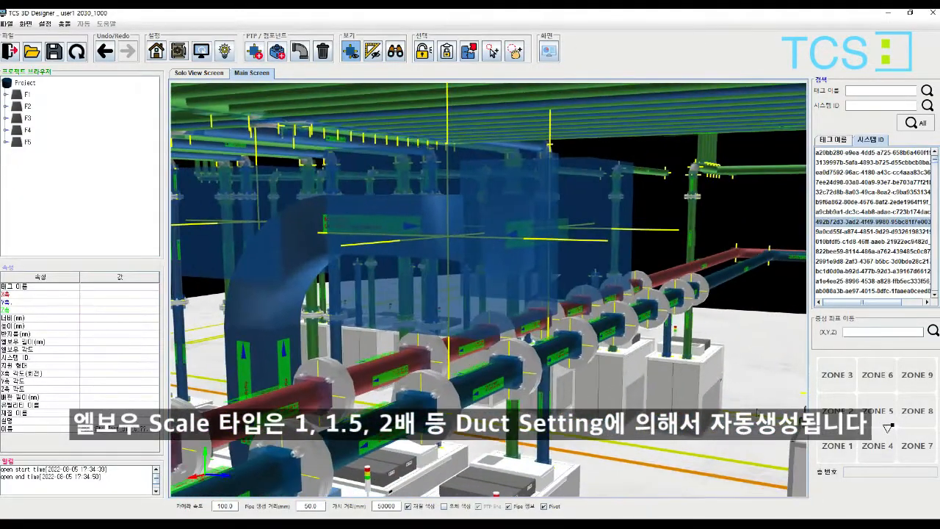
click(619, 238)
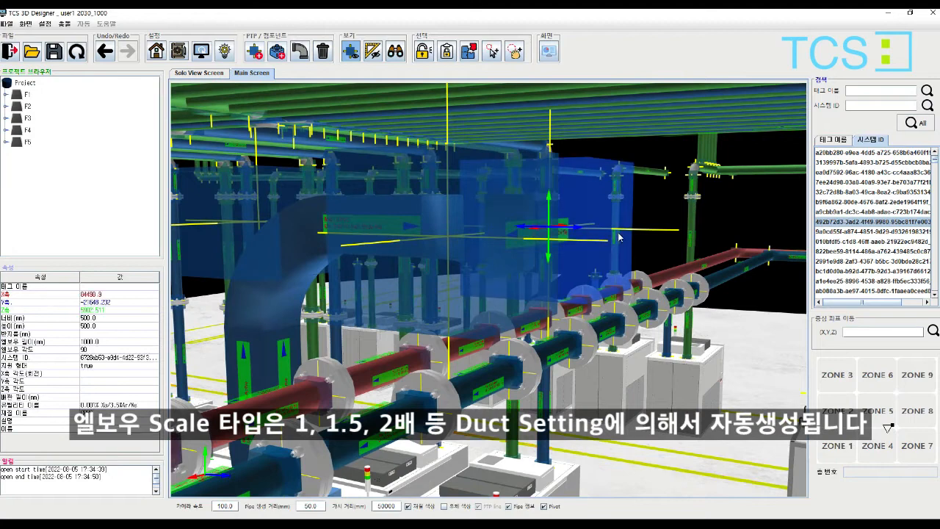
click(579, 232)
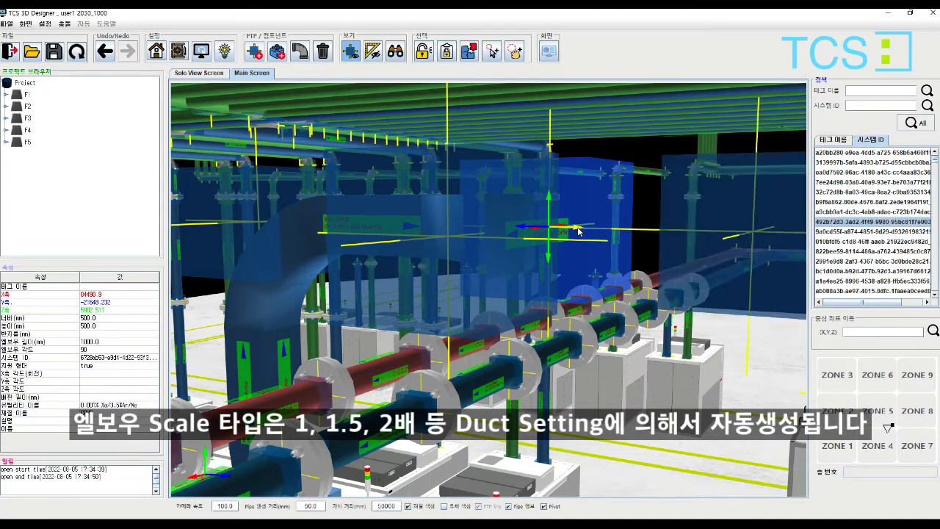
click(578, 232)
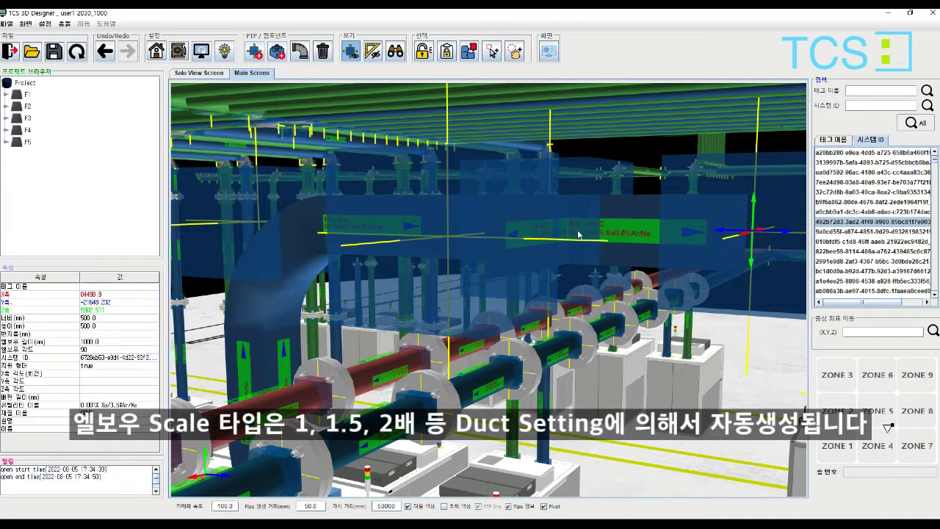
middle_drag(638, 455, 643, 409)
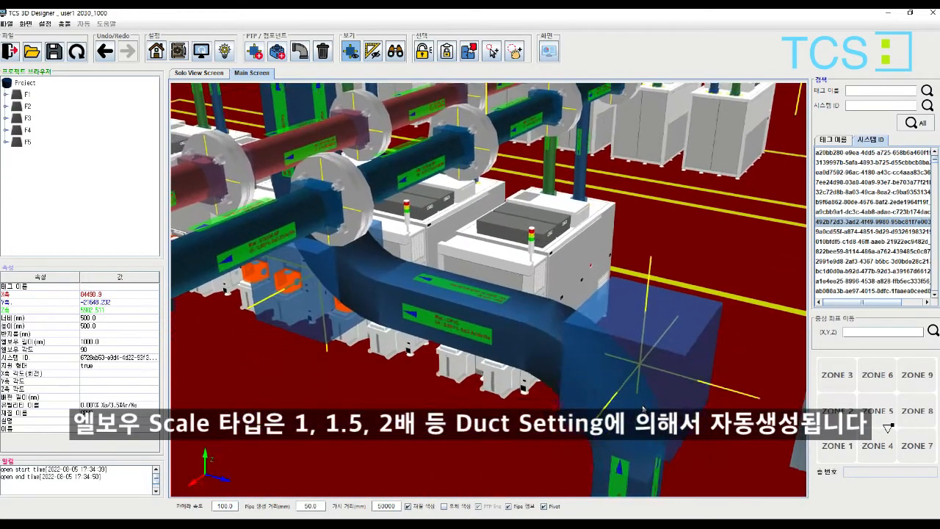
Step: Set the elbow length to 500 mm on the PTP at the top of the first riser, where the duct turns horizontal
scroll(644, 409, down, 5)
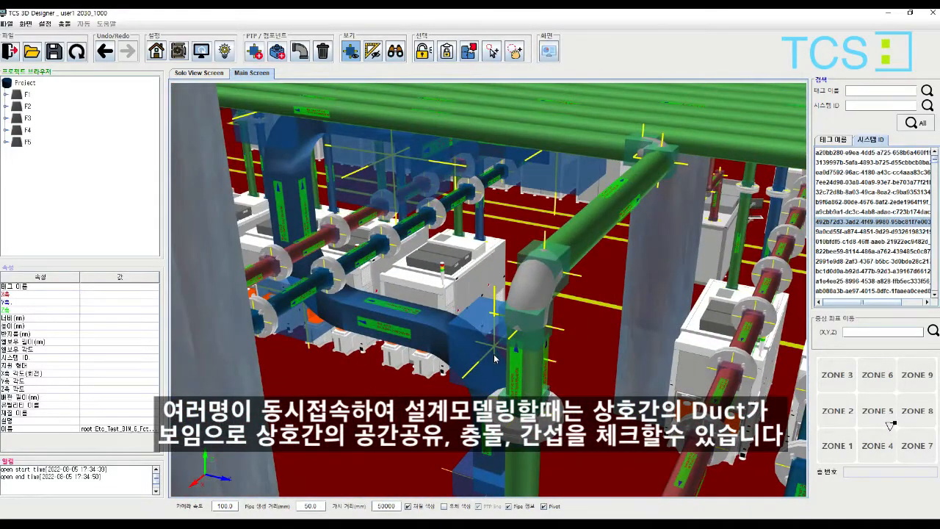
click(491, 357)
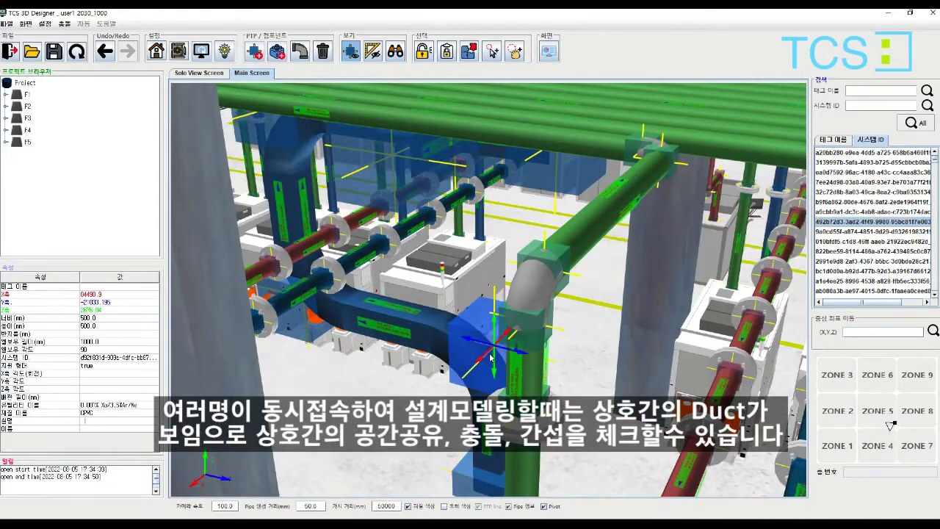
click(107, 342)
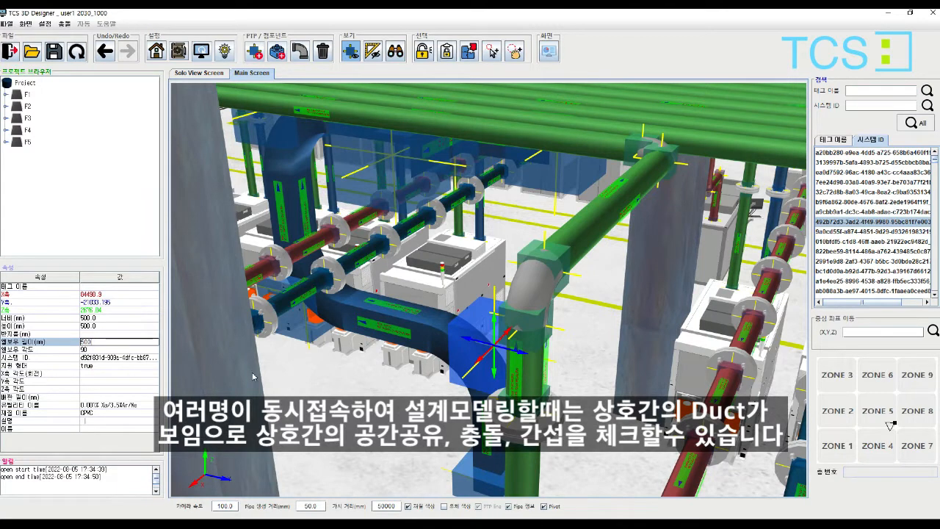
text(500)
key(Return)
Step: Set the elbow length to 500 mm on the PTPs at the lower and upper ends of the second riser
click(311, 323)
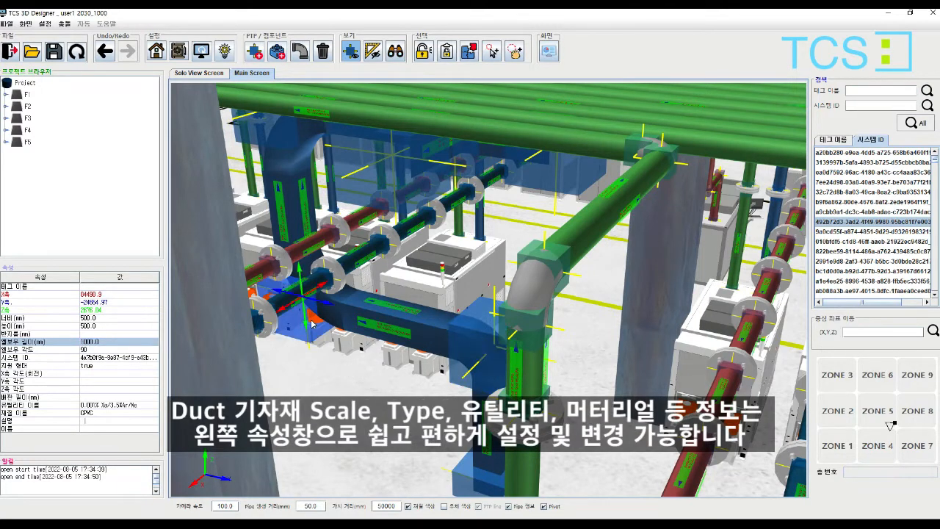
click(102, 341)
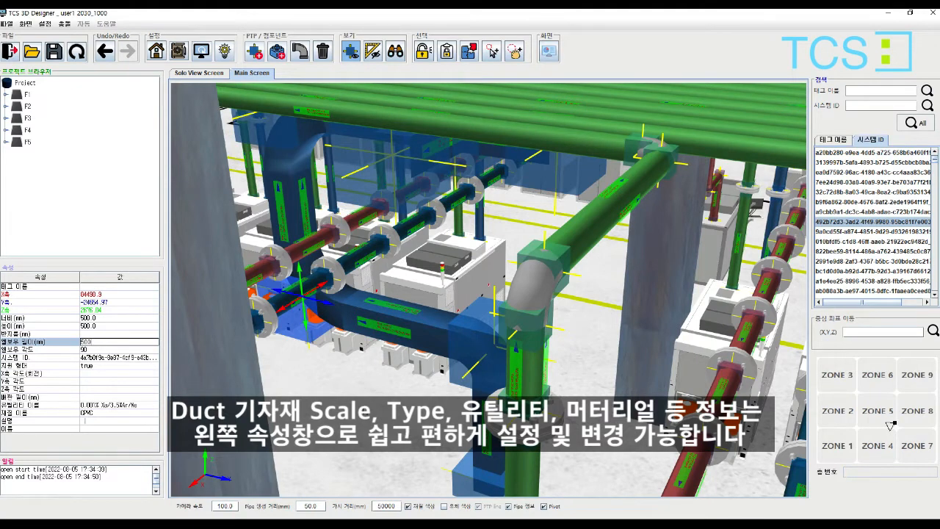
key(Return)
click(278, 147)
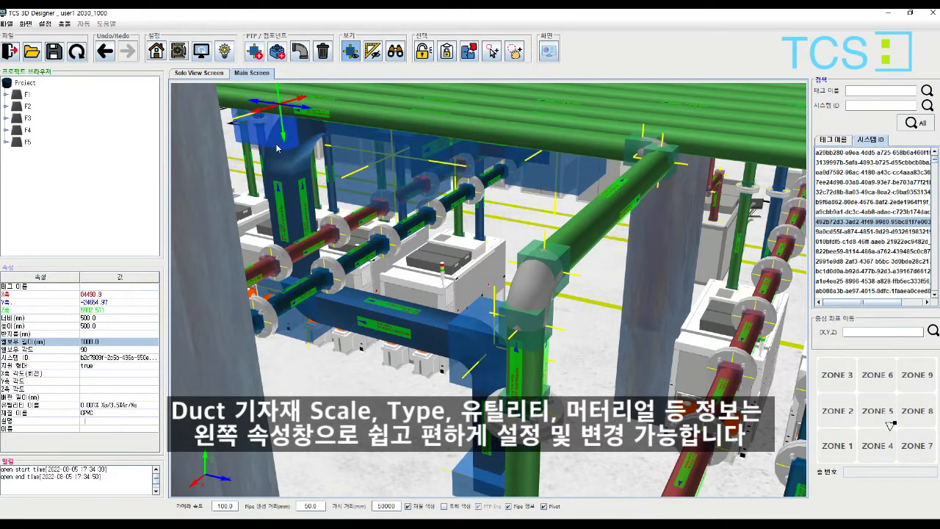
click(112, 349)
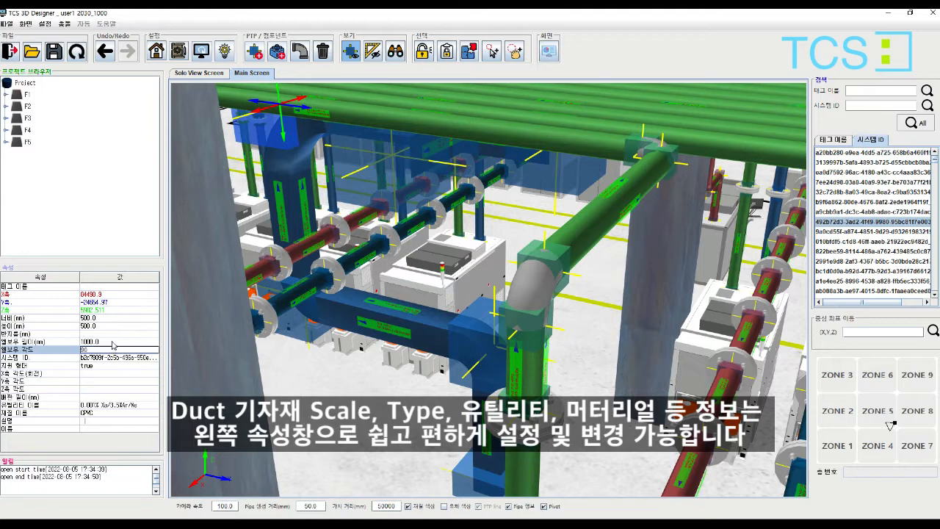
click(112, 341)
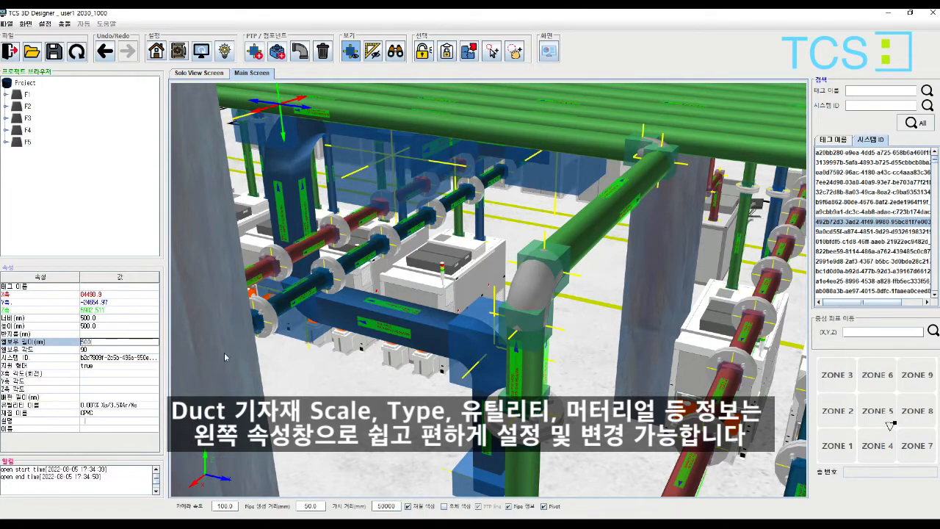
key(Return)
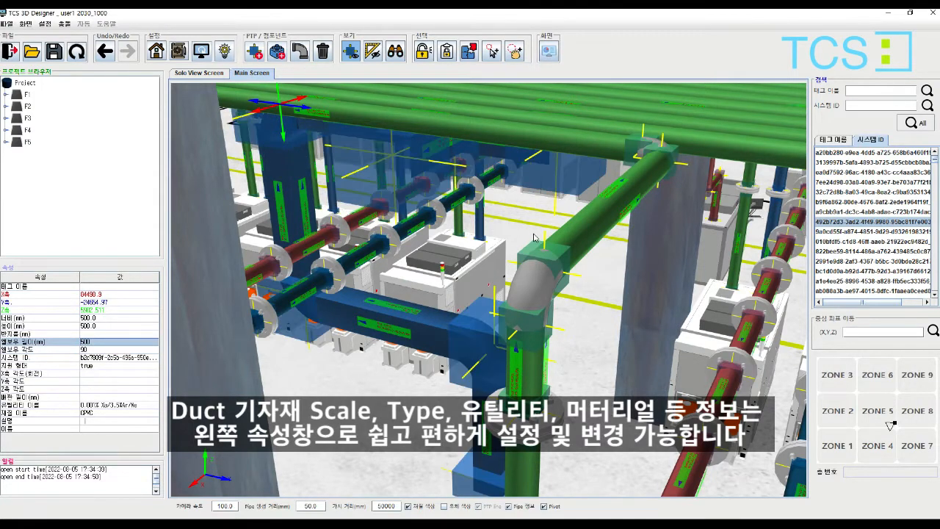
Step: Select the end PTP of the branch leaving the upper horizontal run and extend the branch along positive X to about 88111 mm
middle_drag(536, 238, 545, 288)
scroll(534, 306, down, 5)
click(461, 284)
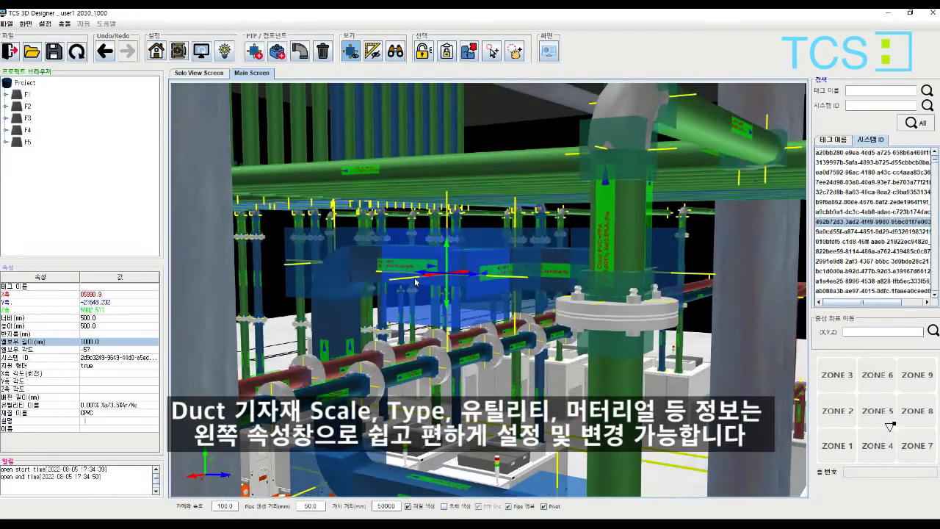
drag(430, 279, 371, 293)
Step: Extend the straight upper run beyond the branch by moving its end PTP along positive Y to about -18167 mm
click(659, 272)
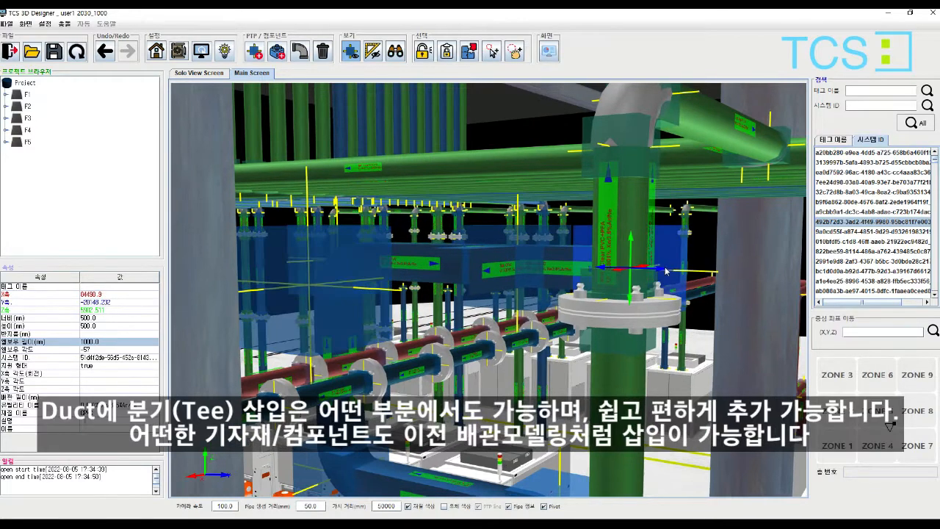
middle_drag(664, 272, 549, 238)
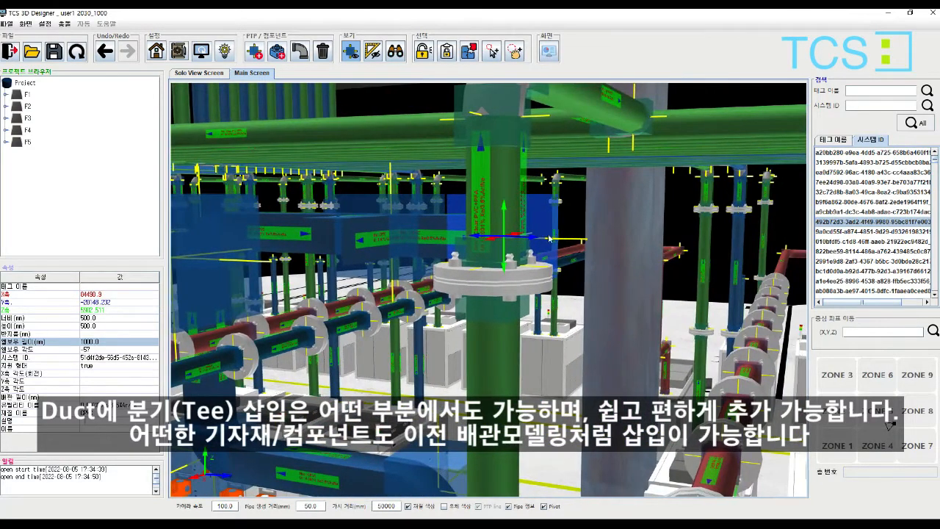
drag(533, 242, 620, 257)
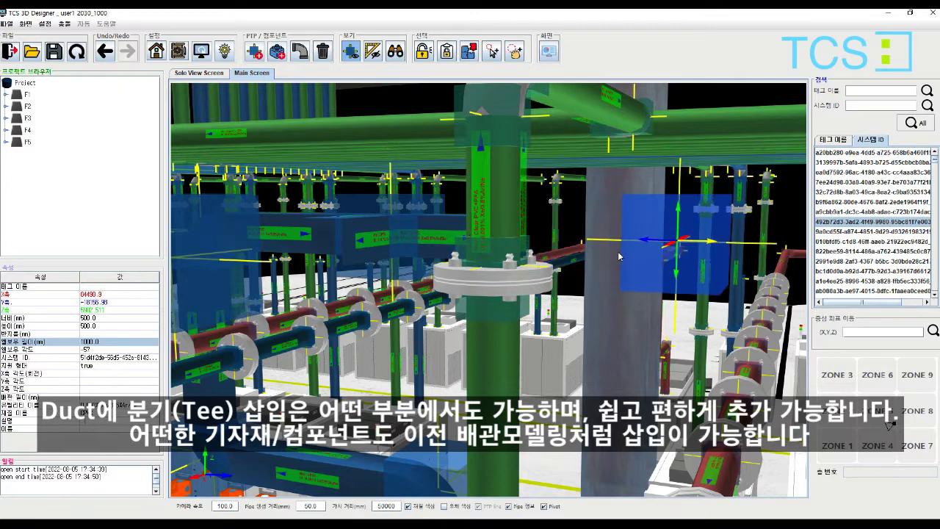
Step: Hide the PTPs and inspect the riser, upper run and tee branch of the duct from several viewpoints
click(352, 51)
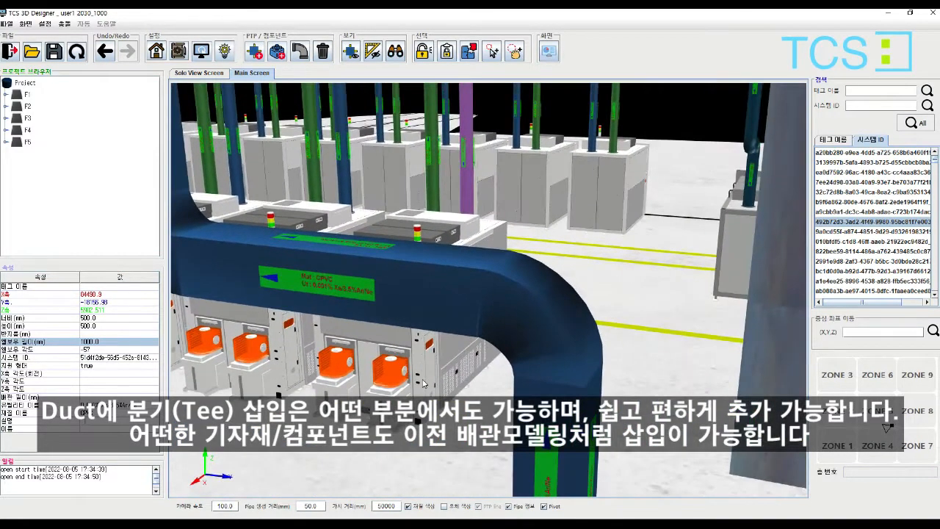
key(a)
drag(424, 384, 248, 429)
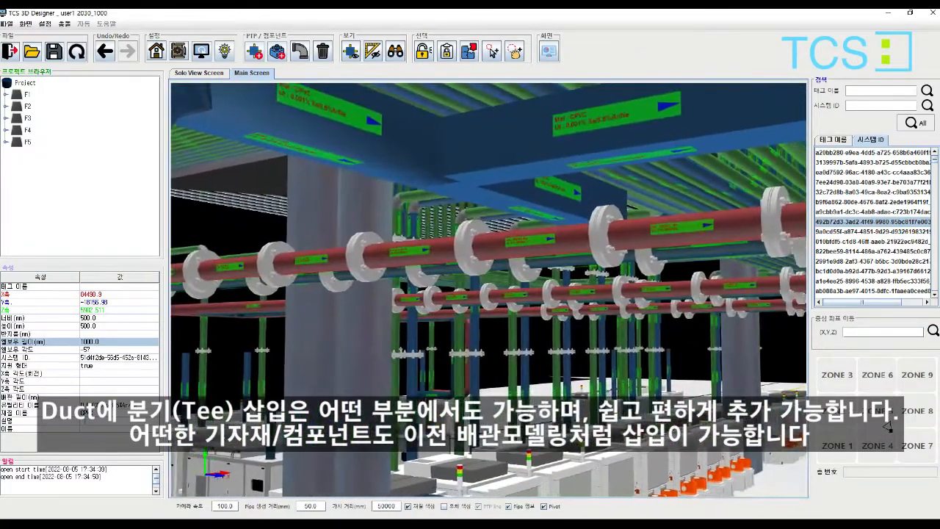
key(a)
key(s)
click(360, 419)
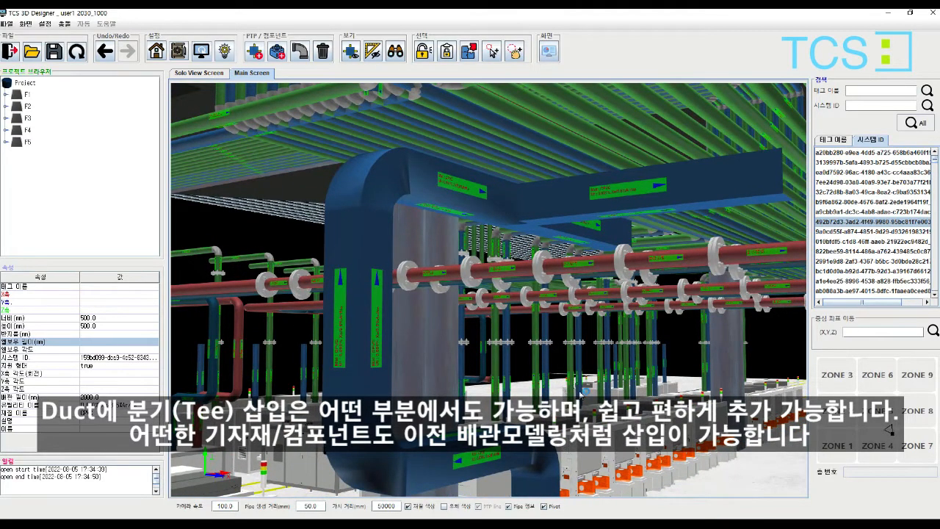
key(w)
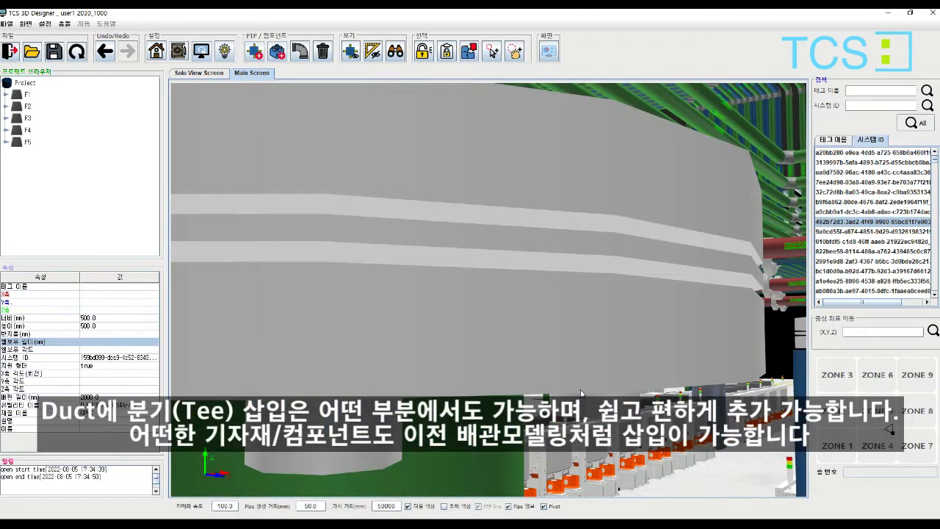
key(s)
drag(581, 394, 556, 391)
key(w)
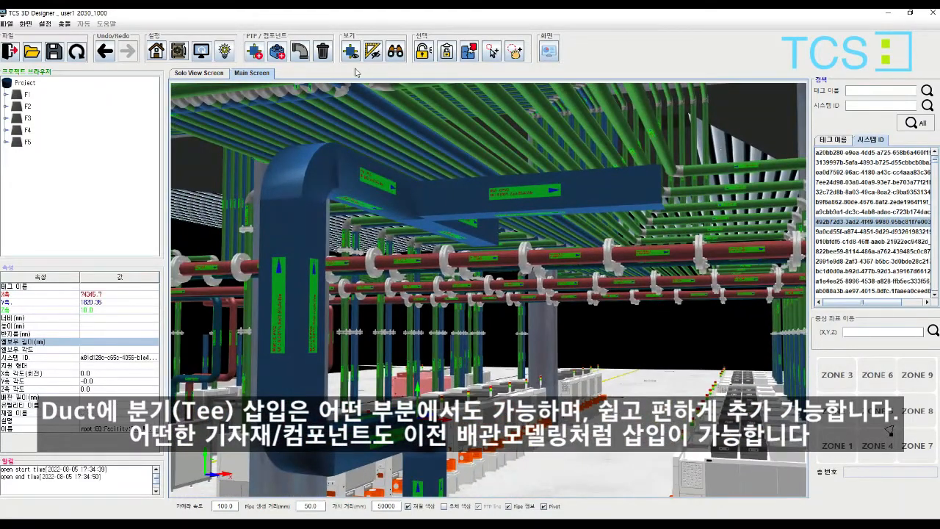
Step: Turn the duct downward at the end of the branch run and set that elbow's length to 500 mm
click(664, 216)
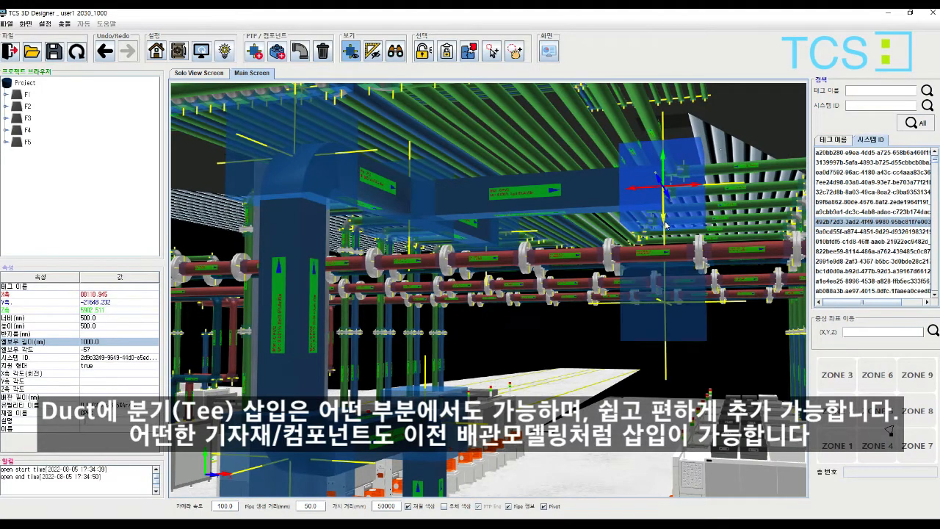
click(668, 227)
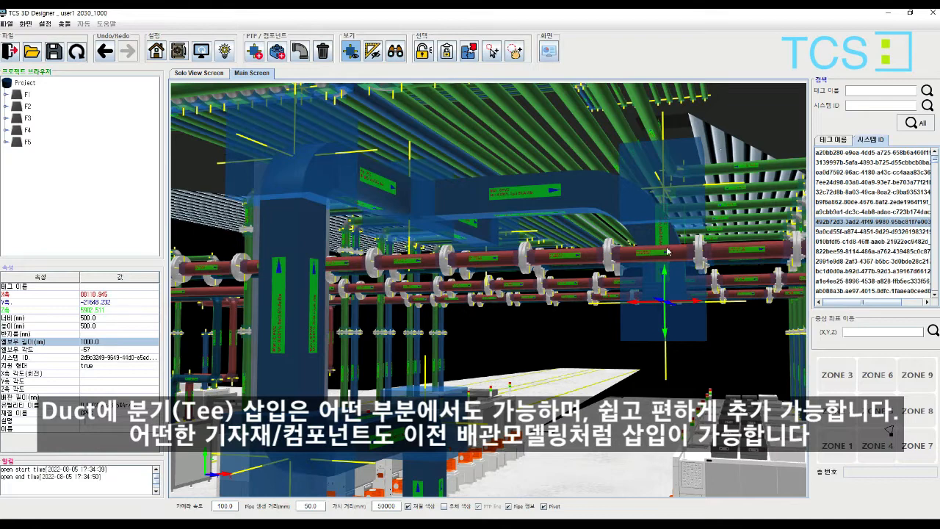
click(657, 201)
click(104, 342)
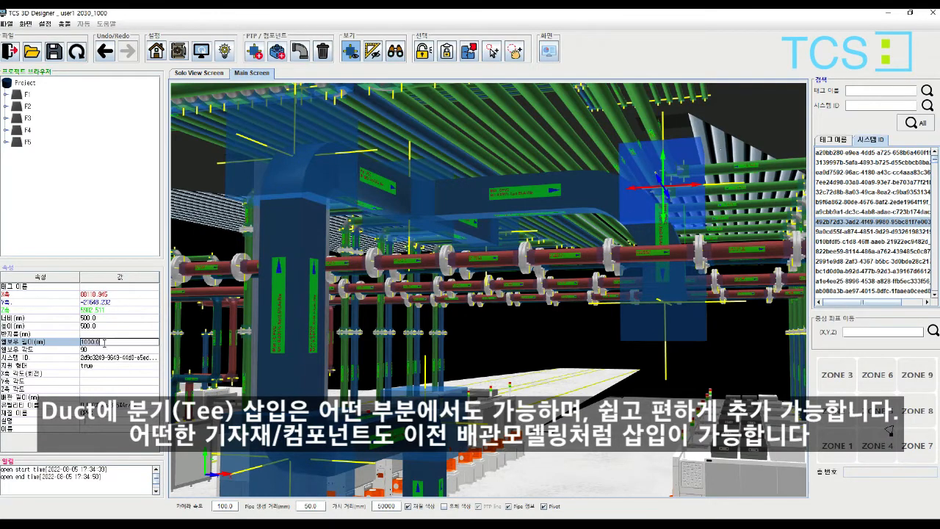
text(500)
Step: Lower the PTP at the bottom of the branch's drop to Z about 3698 mm and set its elbow length to 500 mm
click(654, 305)
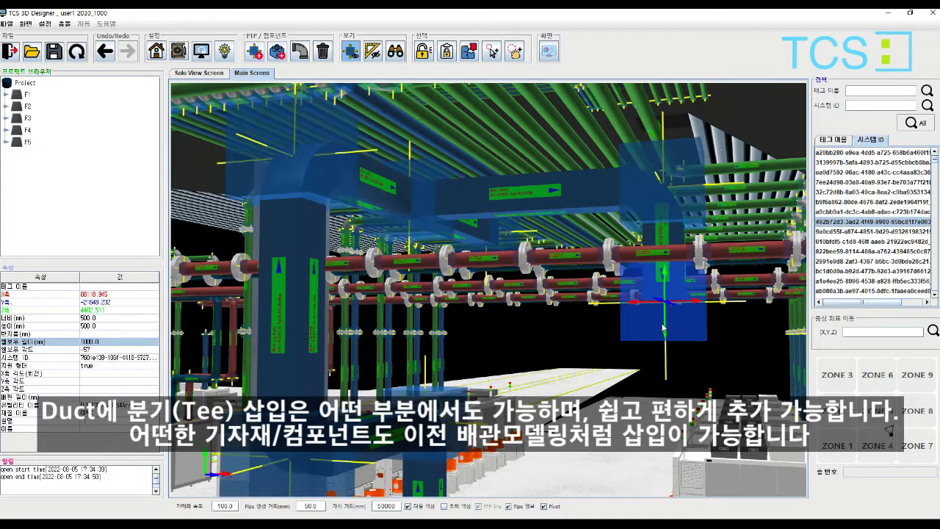
drag(665, 303, 666, 358)
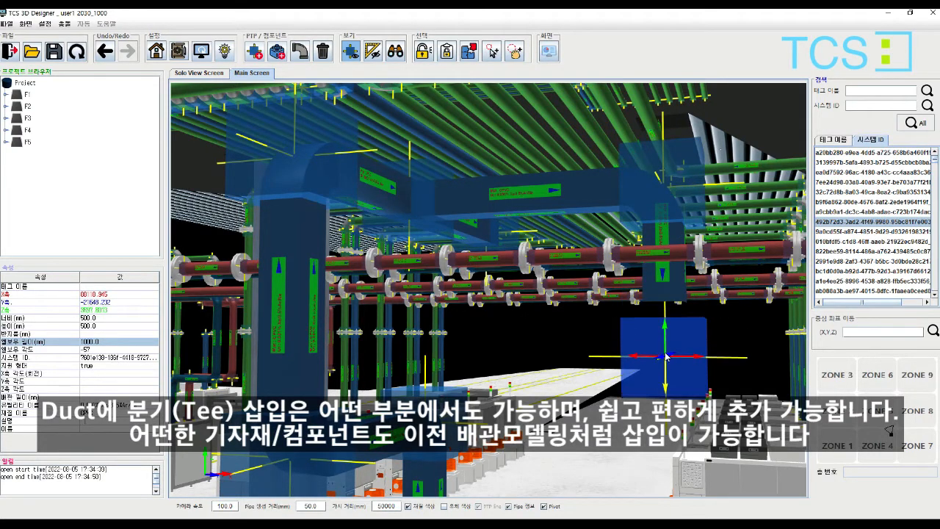
click(133, 342)
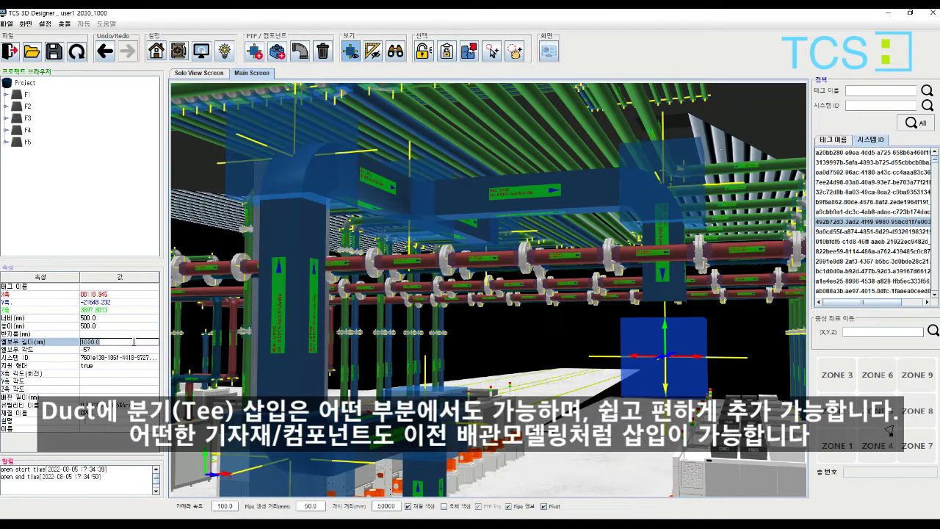
text(500)
key(Return)
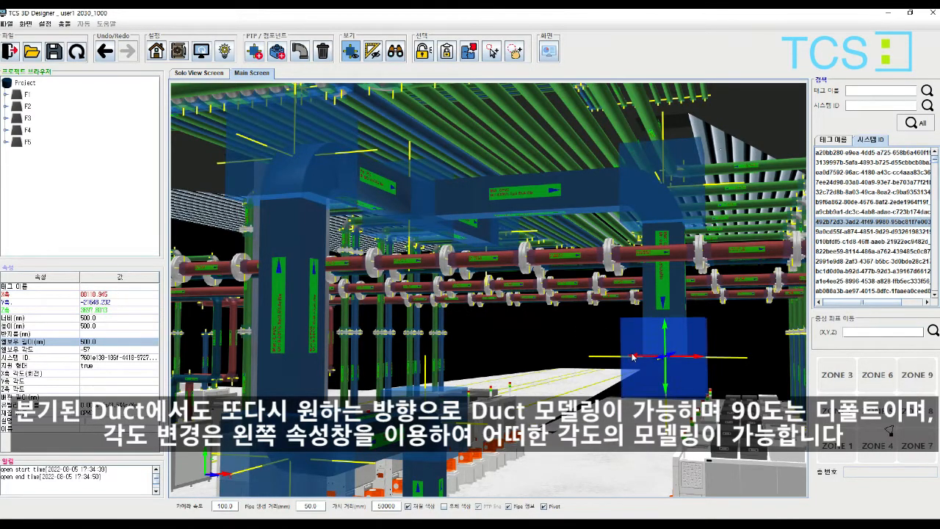
Step: Turn the duct along negative X at the drop's lower end, and bend it along negative Y to about -25873 mm
click(634, 357)
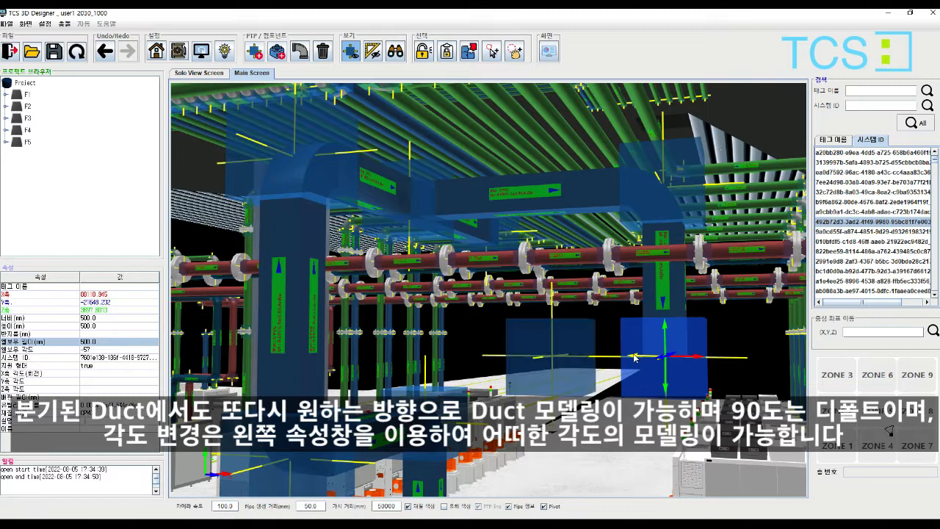
click(544, 358)
click(542, 361)
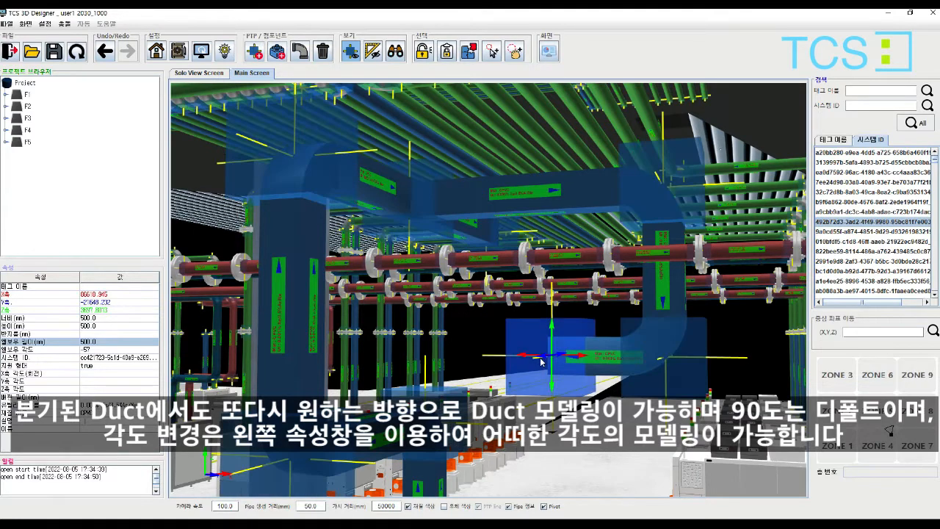
click(545, 360)
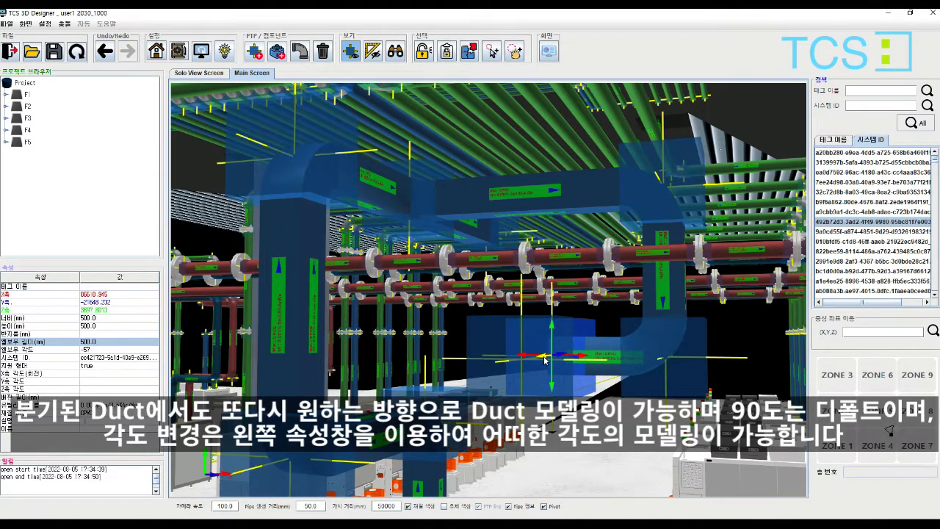
click(545, 360)
drag(506, 361, 371, 380)
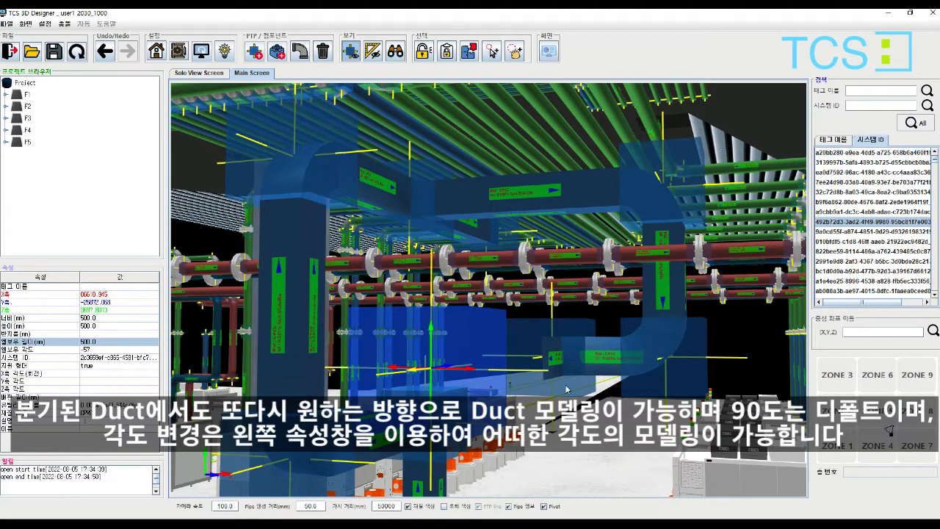
Step: Hide the PTPs and review the finished duct route, its branch and its utility and material stickers from several angles
key(p)
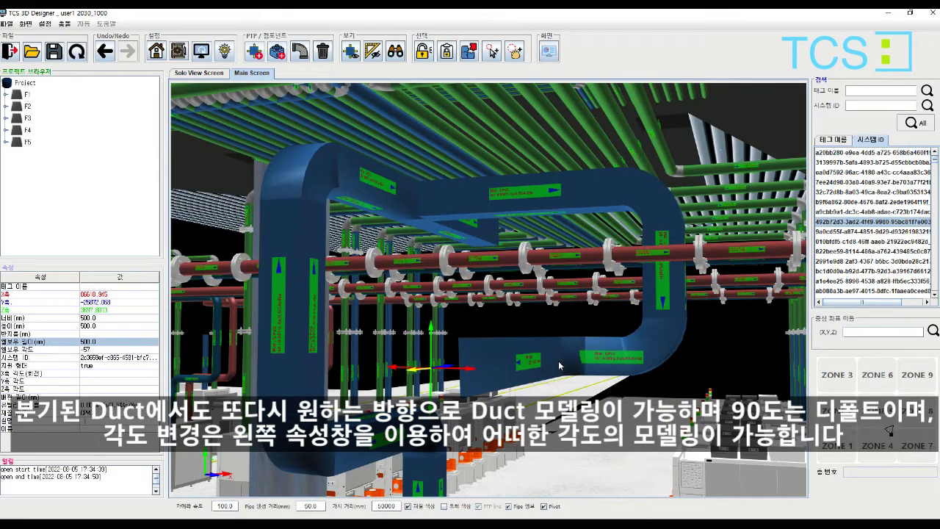
middle_drag(559, 362, 446, 259)
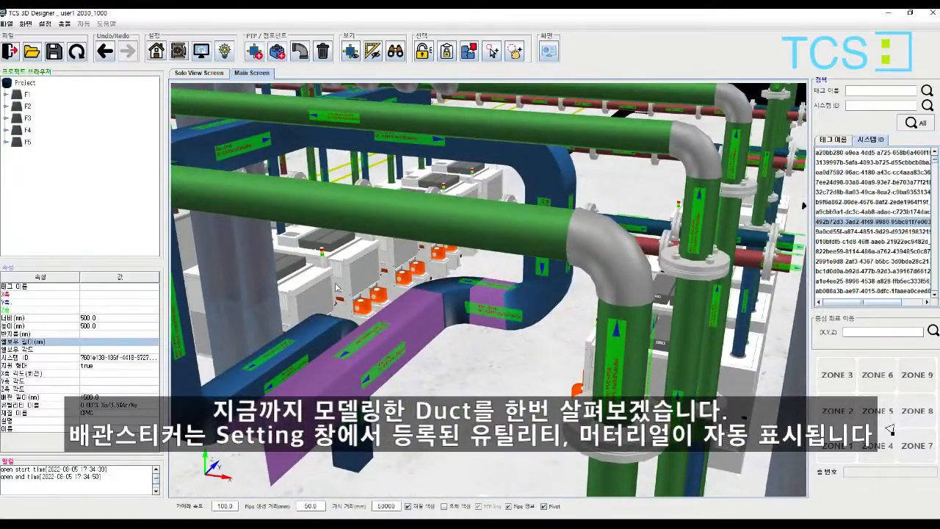
middle_drag(336, 288, 330, 318)
click(390, 275)
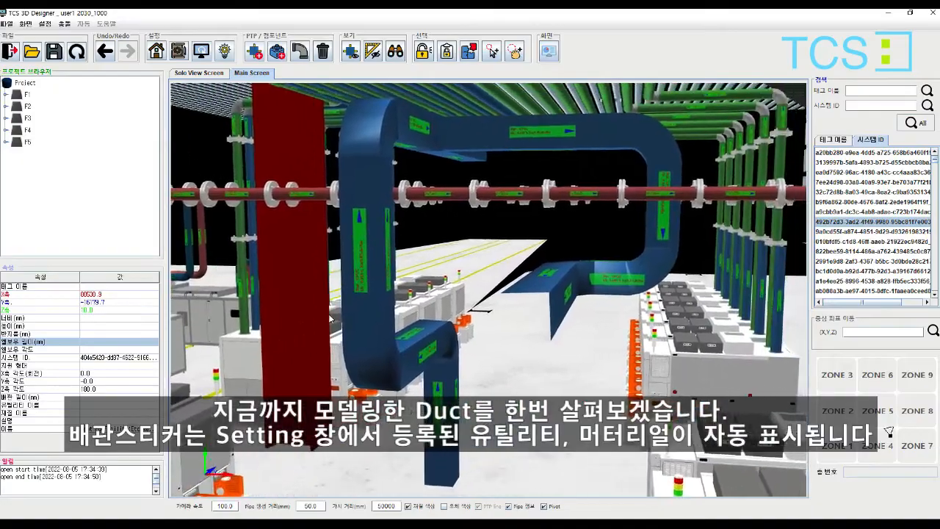
click(383, 209)
middle_drag(383, 209, 187, 213)
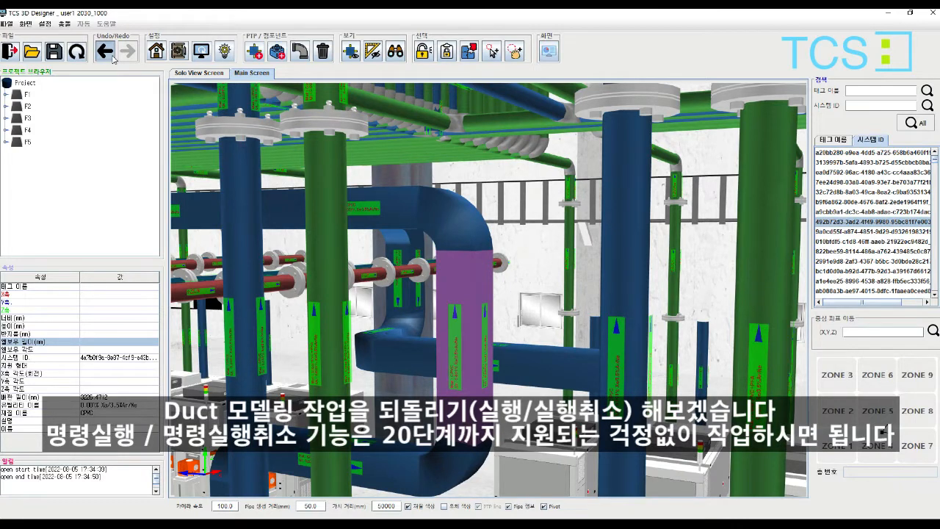
Step: Undo the most recent changes to the duct's last horizontal run
click(111, 56)
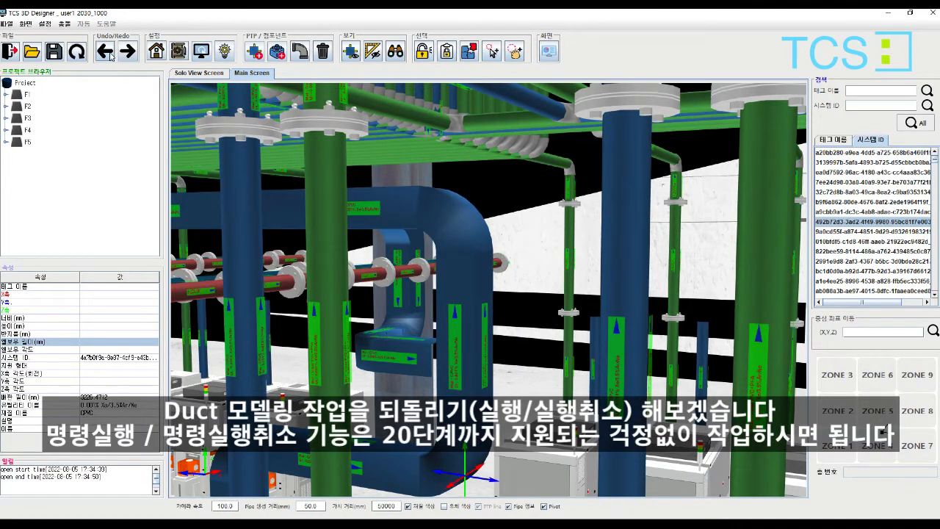
click(108, 56)
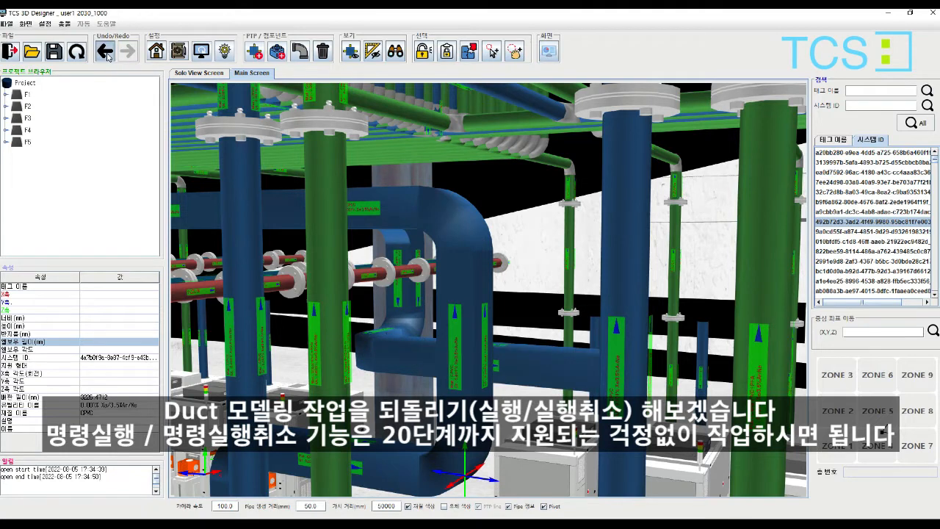
Step: Undo the last three duct changes, back to the end of the branch's vertical drop
click(108, 56)
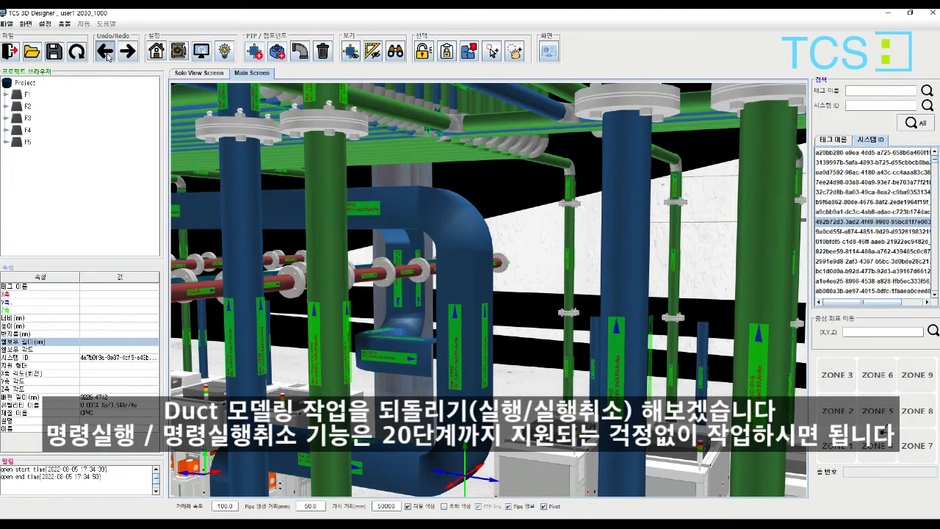
click(108, 56)
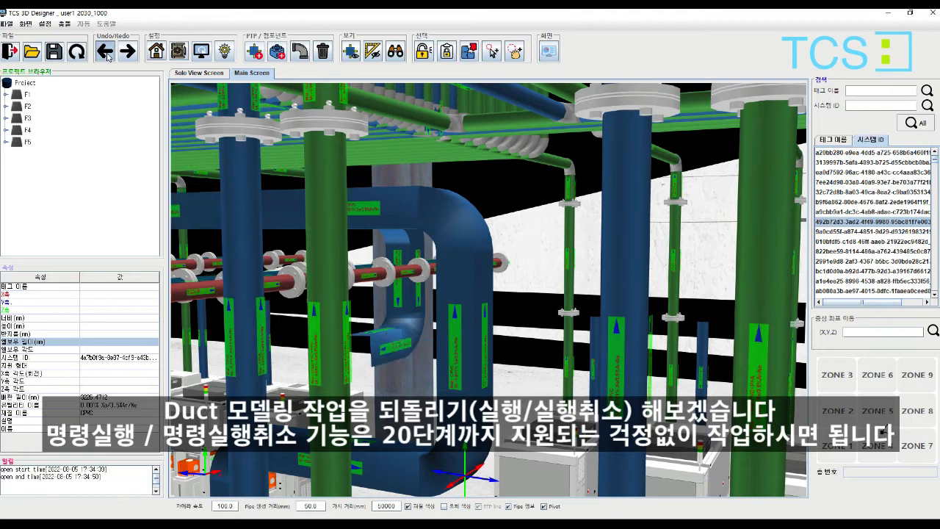
click(108, 57)
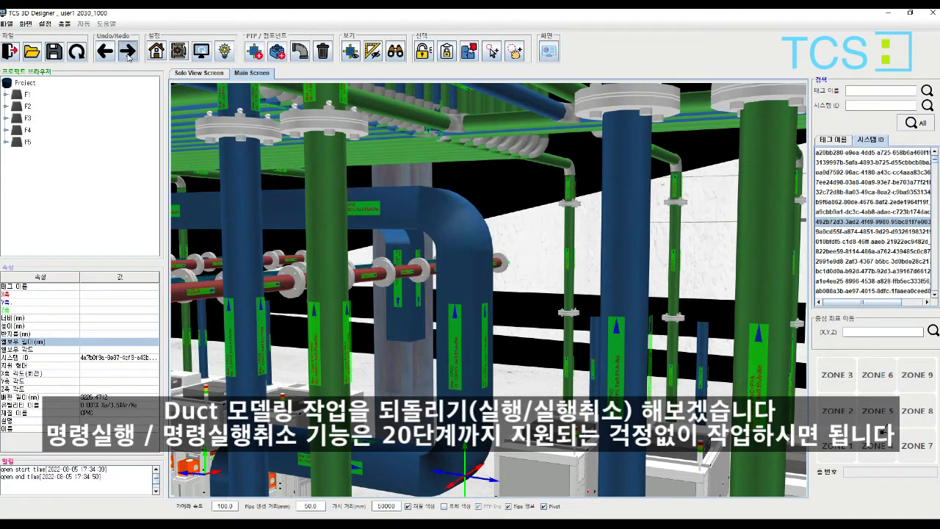
Step: Redo the three undone duct changes to restore the elbow and the horizontal run at the drop's lower end
click(129, 56)
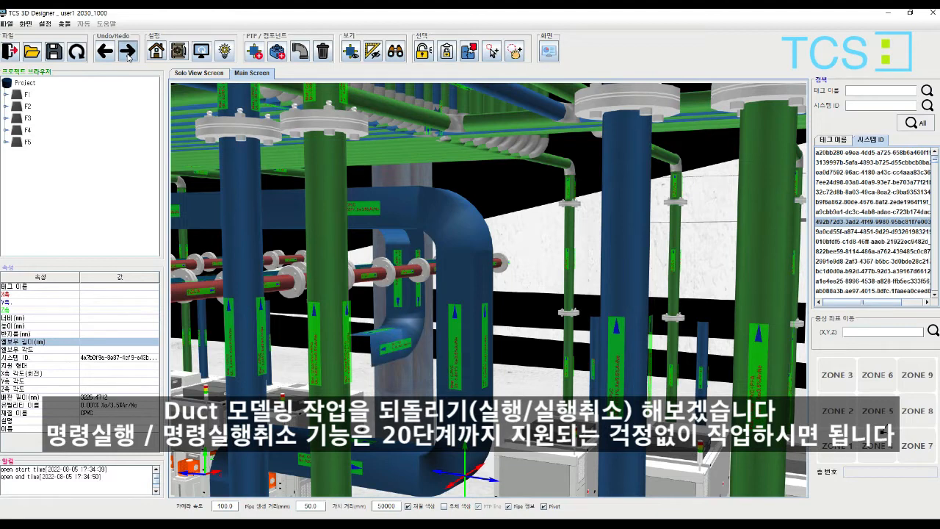
click(128, 56)
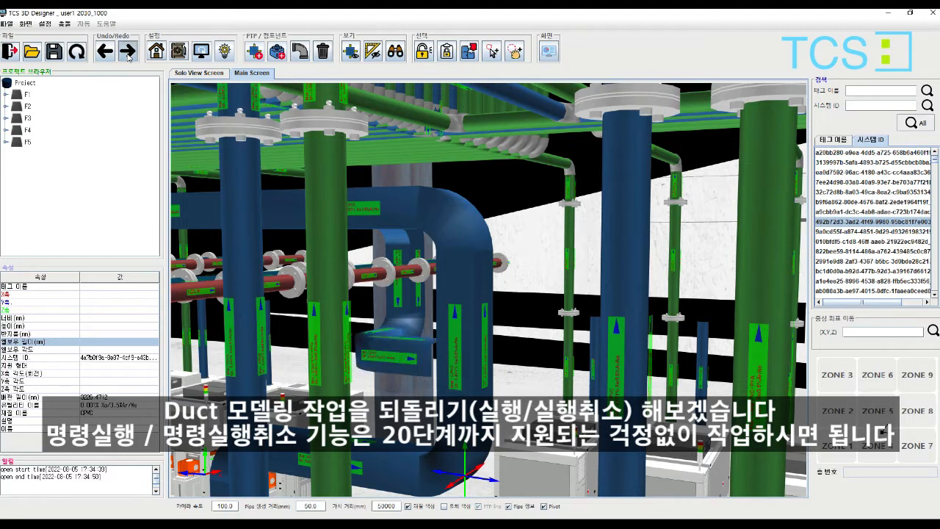
click(129, 56)
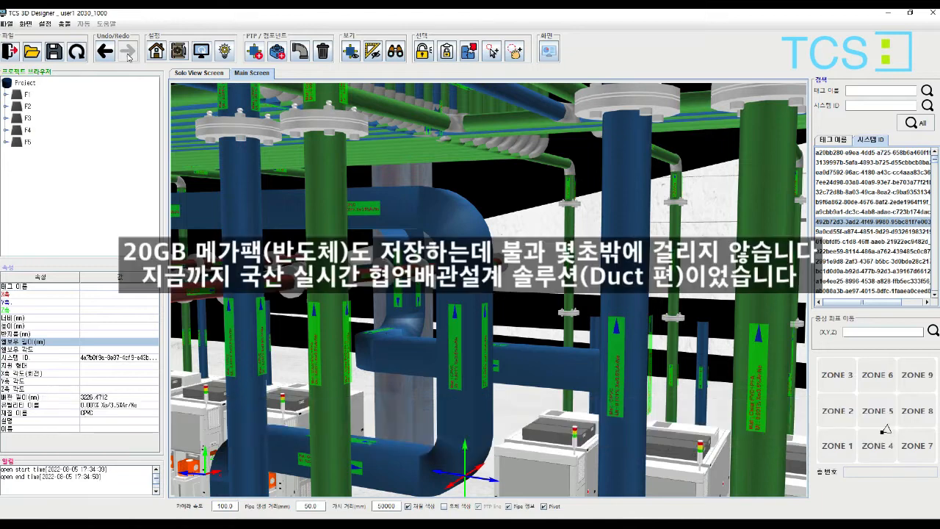
Step: Try to save the project, and retry the connection, confirming the reconnection
click(57, 53)
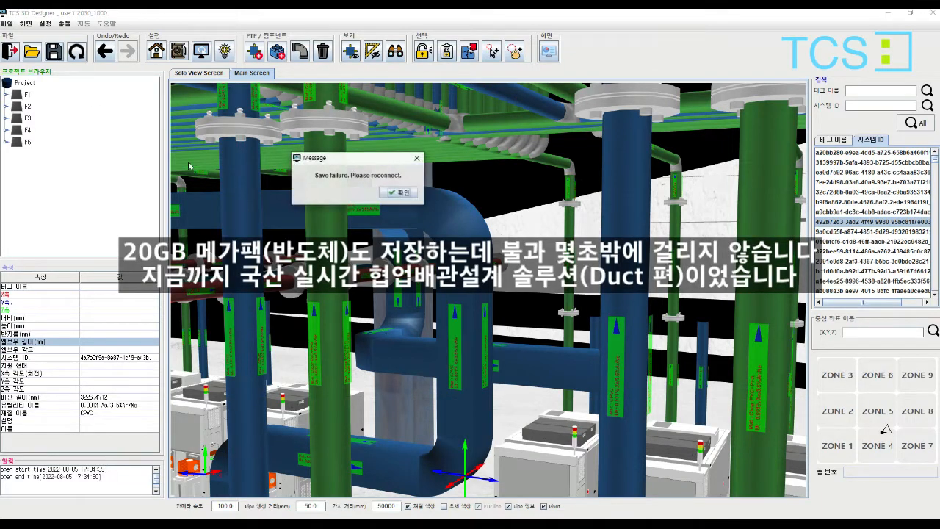
click(398, 194)
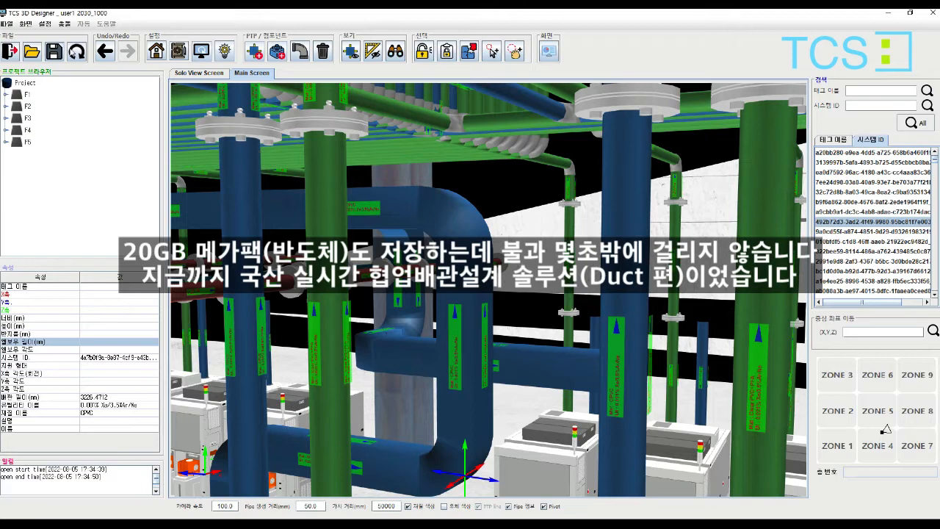
click(7, 24)
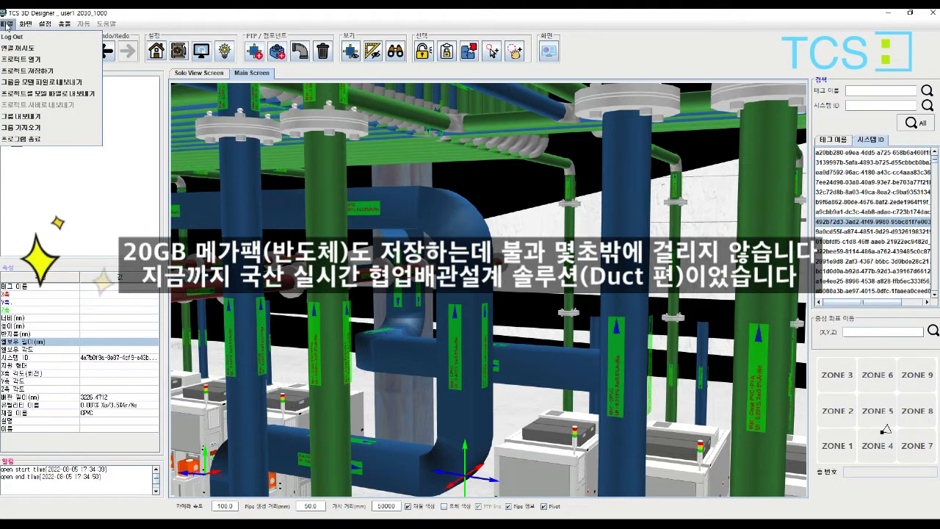
click(22, 48)
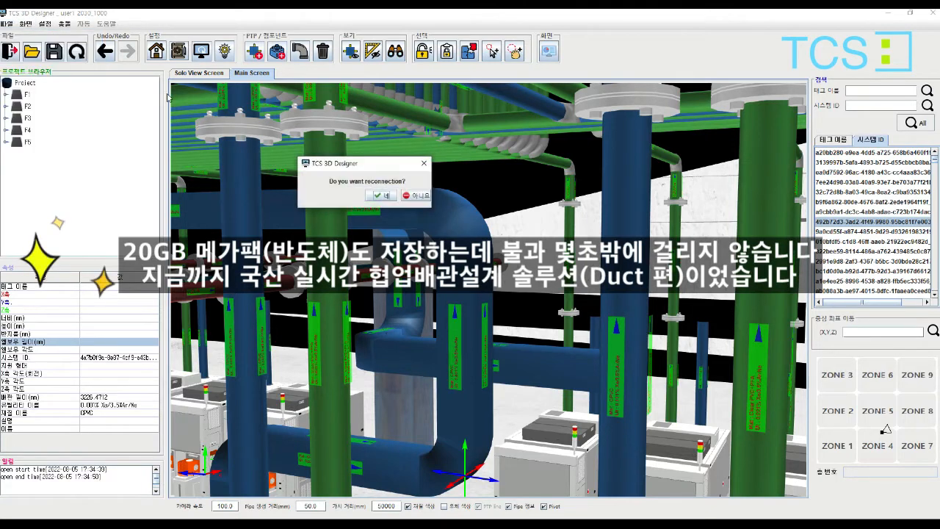
click(369, 196)
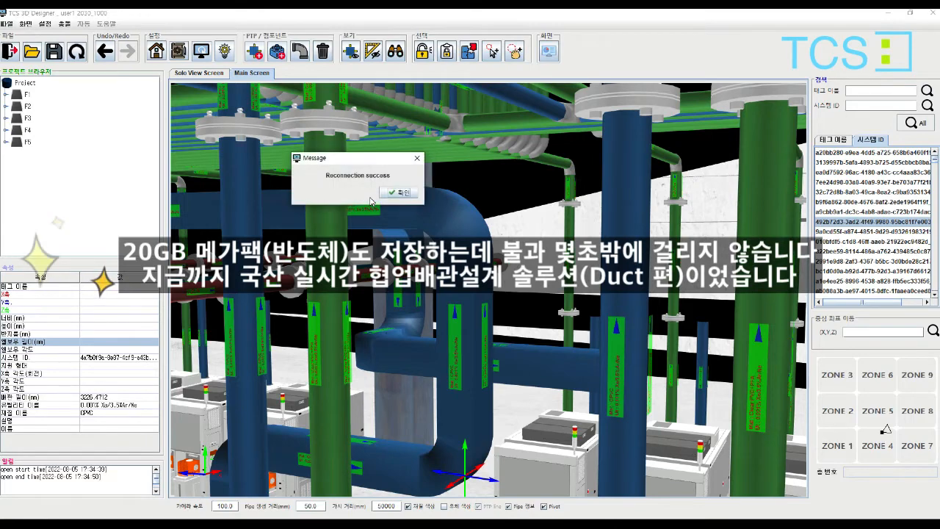